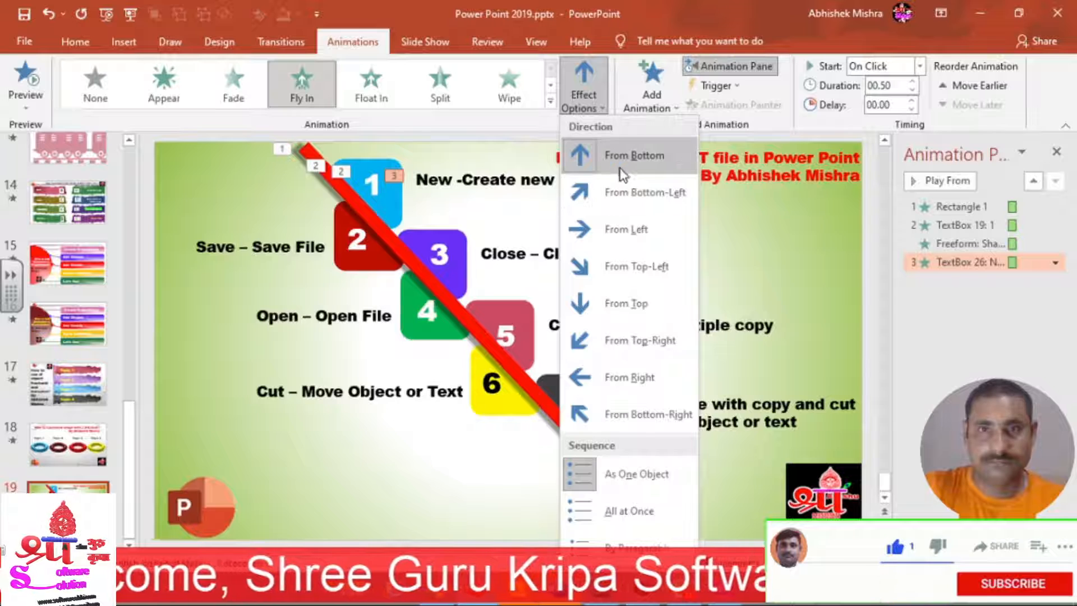
Make the 'New -Create new File' label fly in From Left, starting With Previous.
{"action": "left_click", "coordinate": [616, 230]}
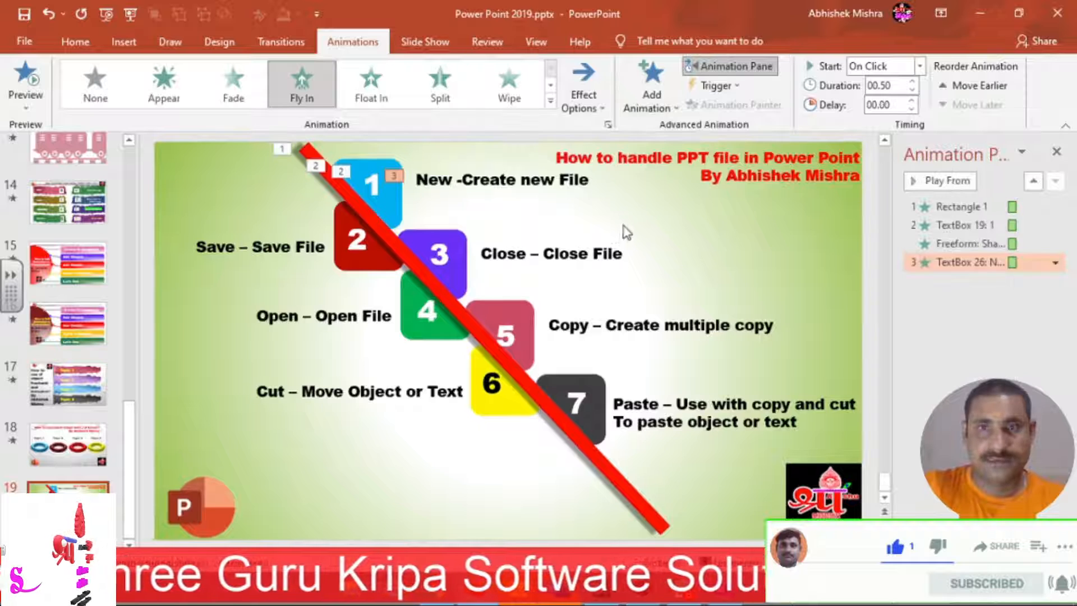
{"action": "left_click", "coordinate": [920, 66]}
{"action": "left_click", "coordinate": [906, 104]}
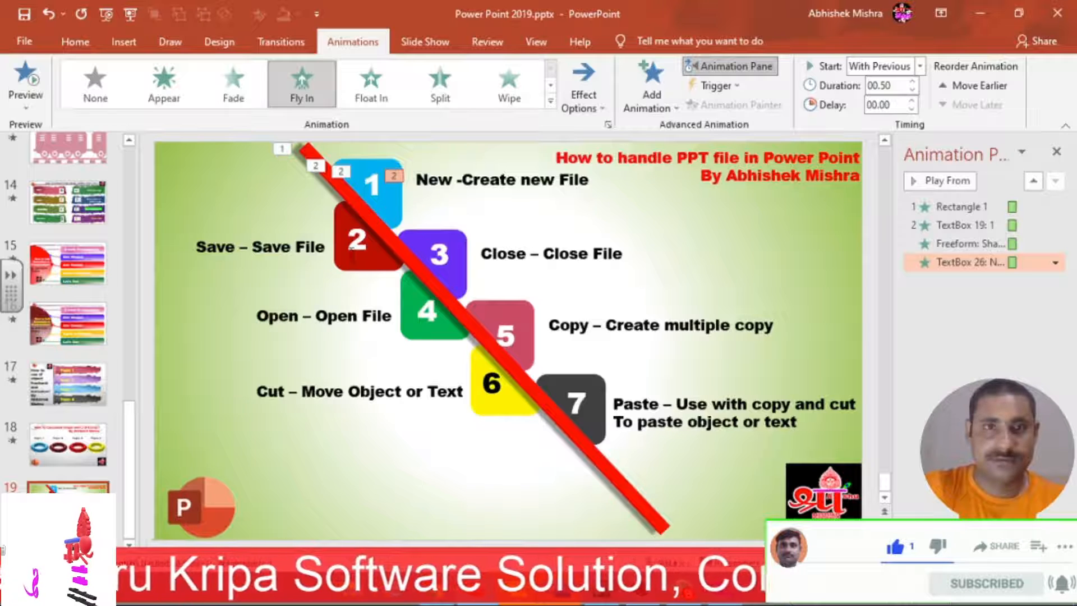
{"action": "left_click", "coordinate": [387, 201]}
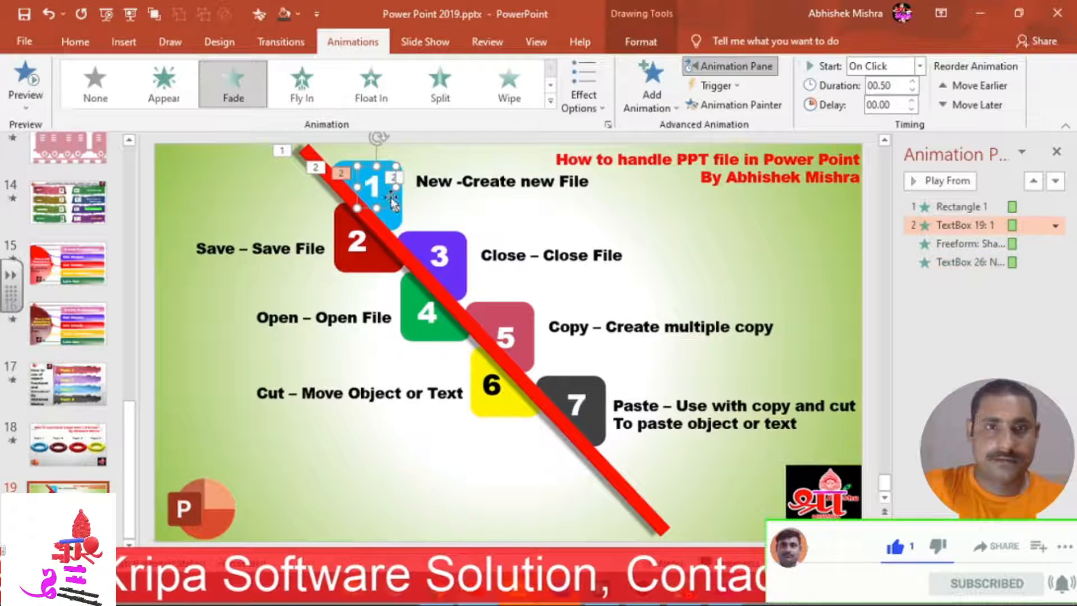
Copy box 1's fade onto box 2's number and red shape with Animation Painter.
{"action": "left_click", "coordinate": [761, 107]}
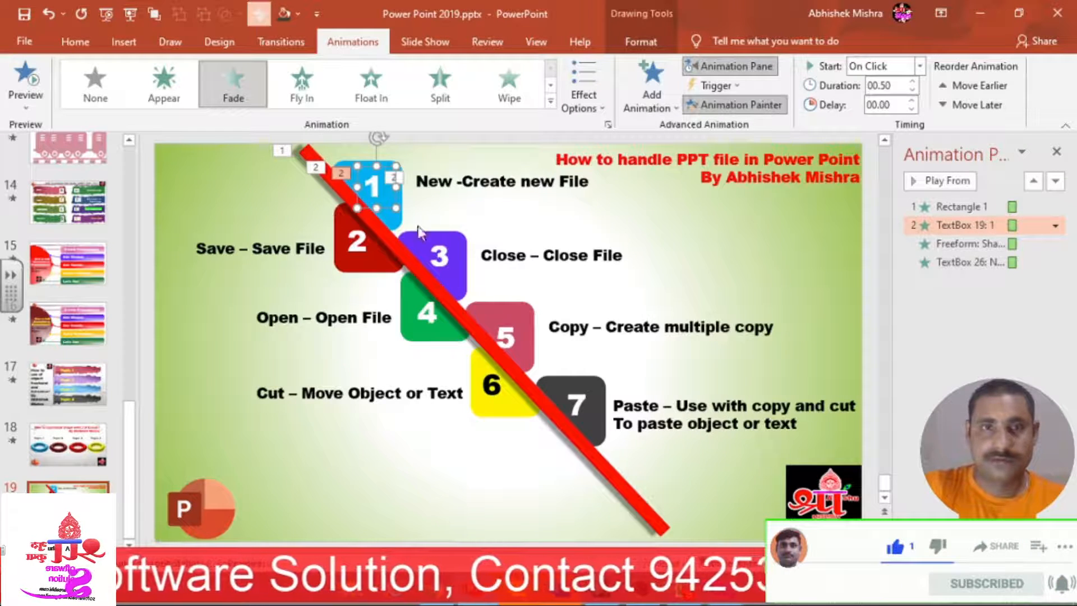
{"action": "left_click", "coordinate": [359, 252]}
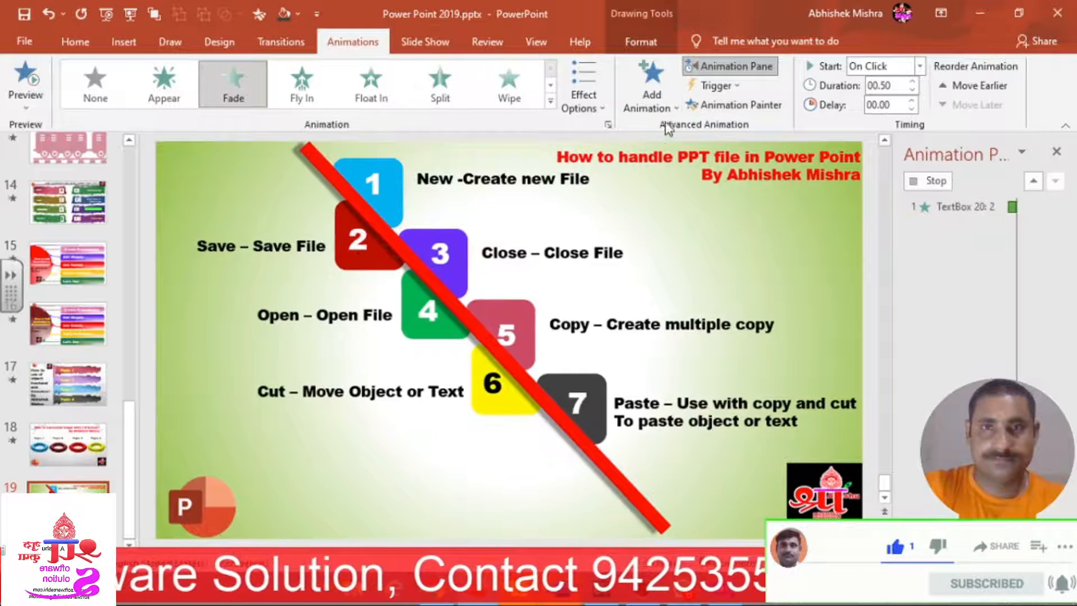
{"action": "left_click", "coordinate": [394, 267]}
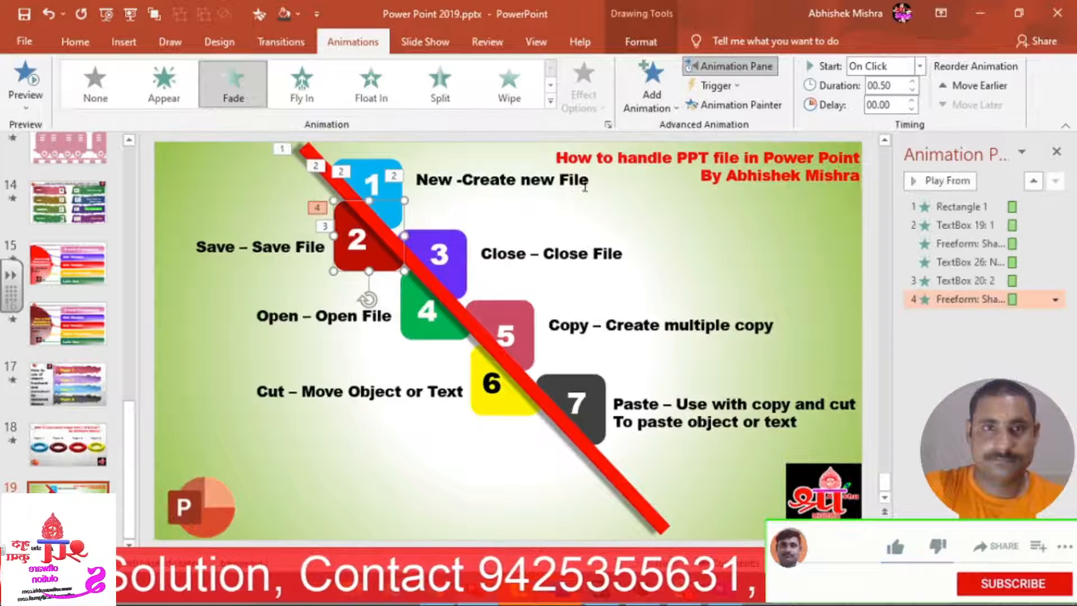
Copy the New label's fly-in onto the 'Save – Save File' label, flying From Right.
{"action": "left_click", "coordinate": [512, 187]}
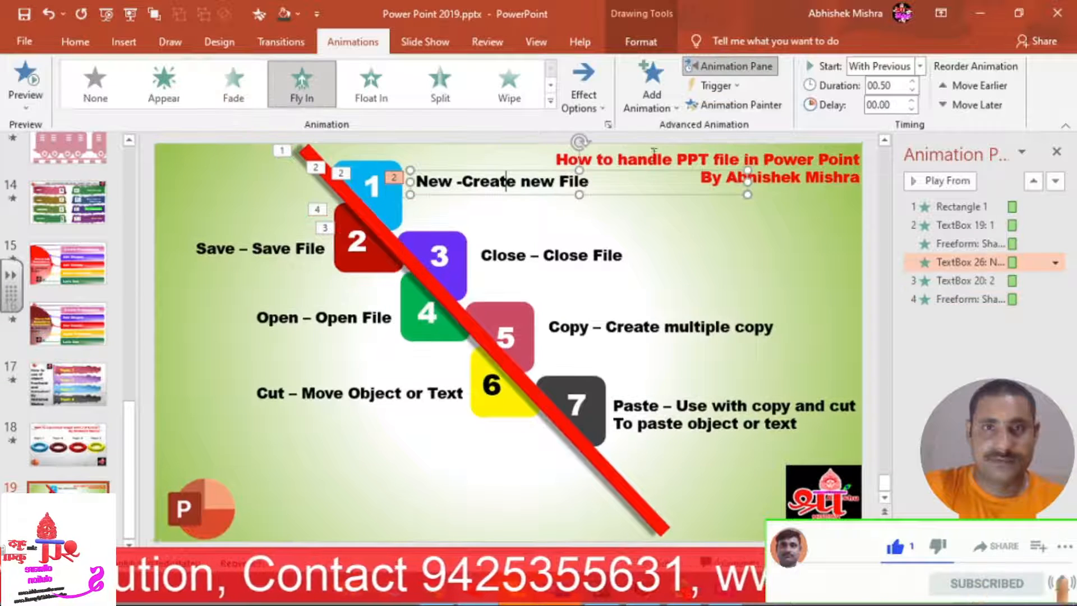
{"action": "key", "text": "alt+shift+c"}
{"action": "left_click", "coordinate": [288, 259]}
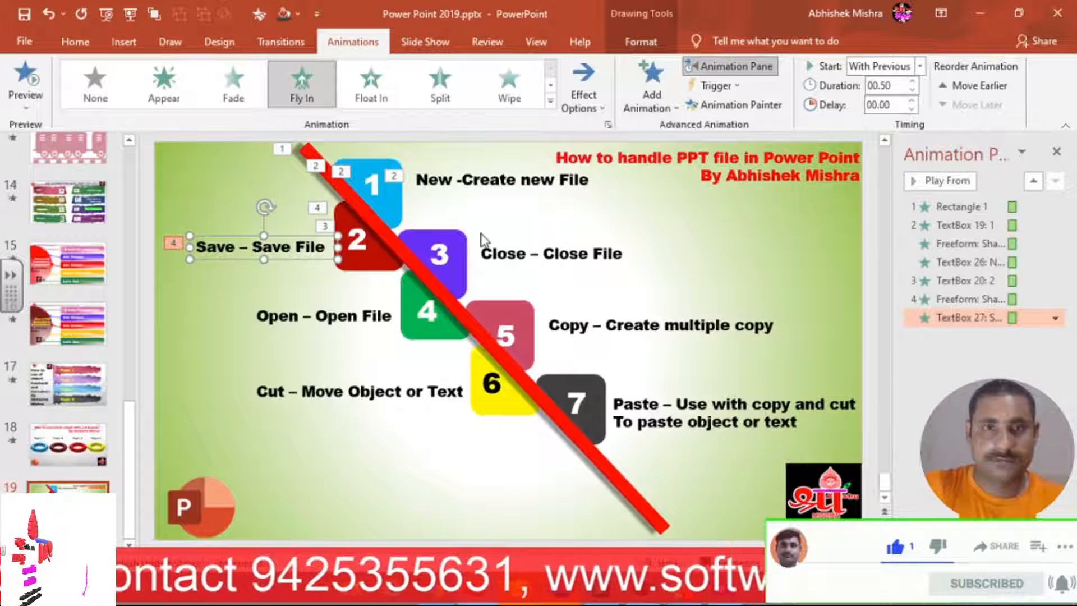
{"action": "left_click", "coordinate": [603, 110]}
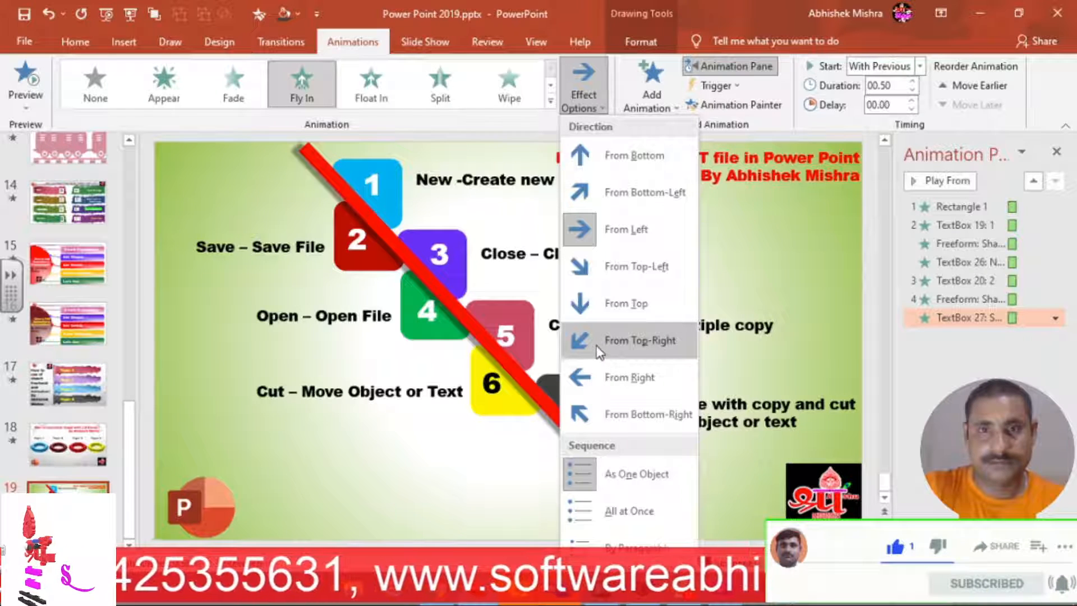
{"action": "left_click", "coordinate": [599, 380]}
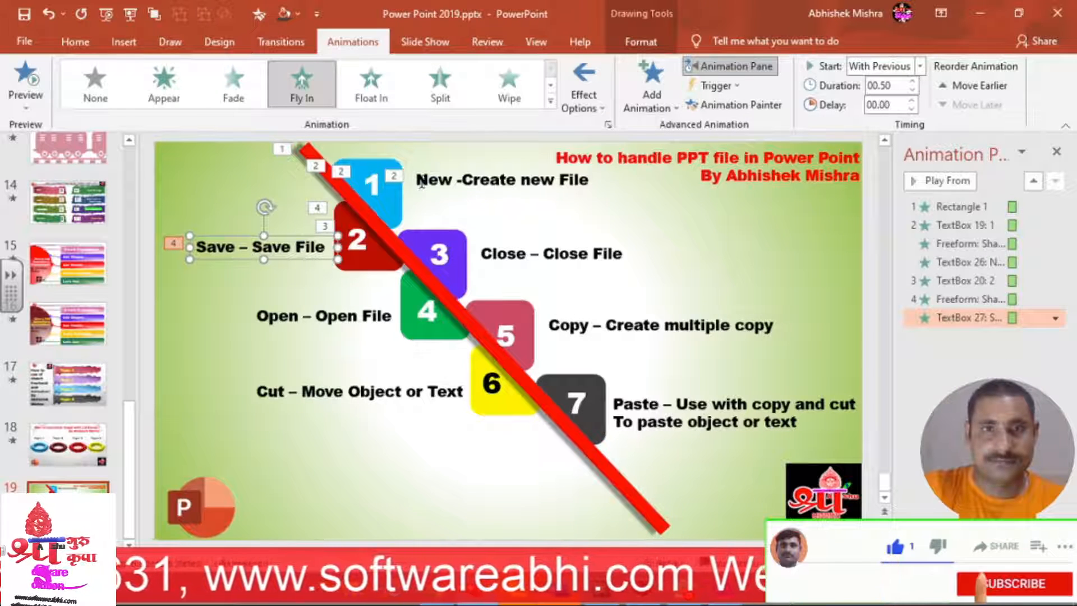
{"action": "left_click", "coordinate": [375, 184]}
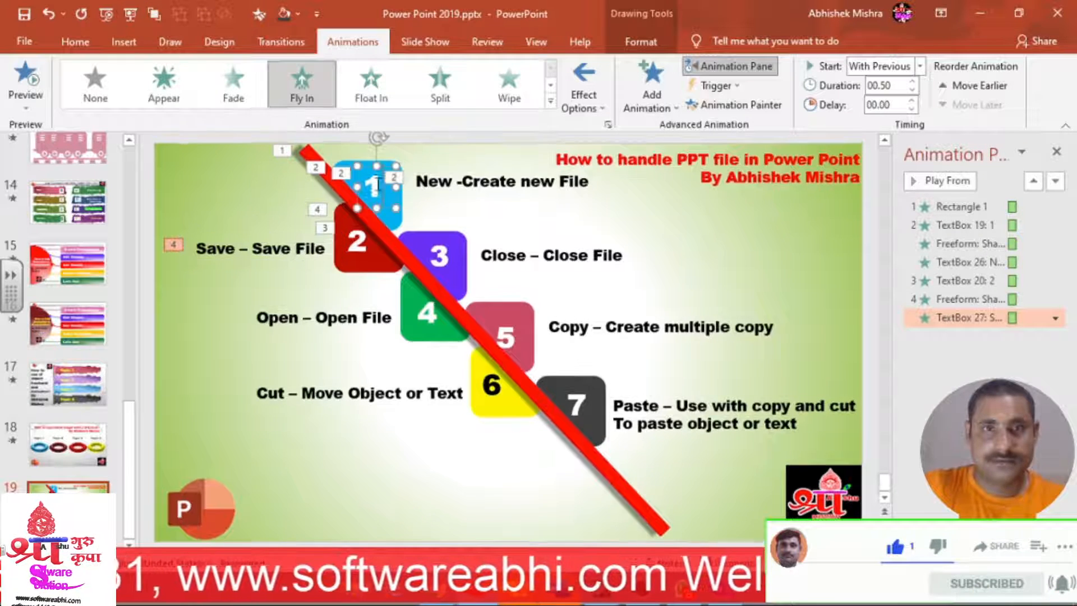
Give box 3 box 1's fade and the 'Close – Close File' label the New label's fly-in.
{"action": "left_click", "coordinate": [713, 104]}
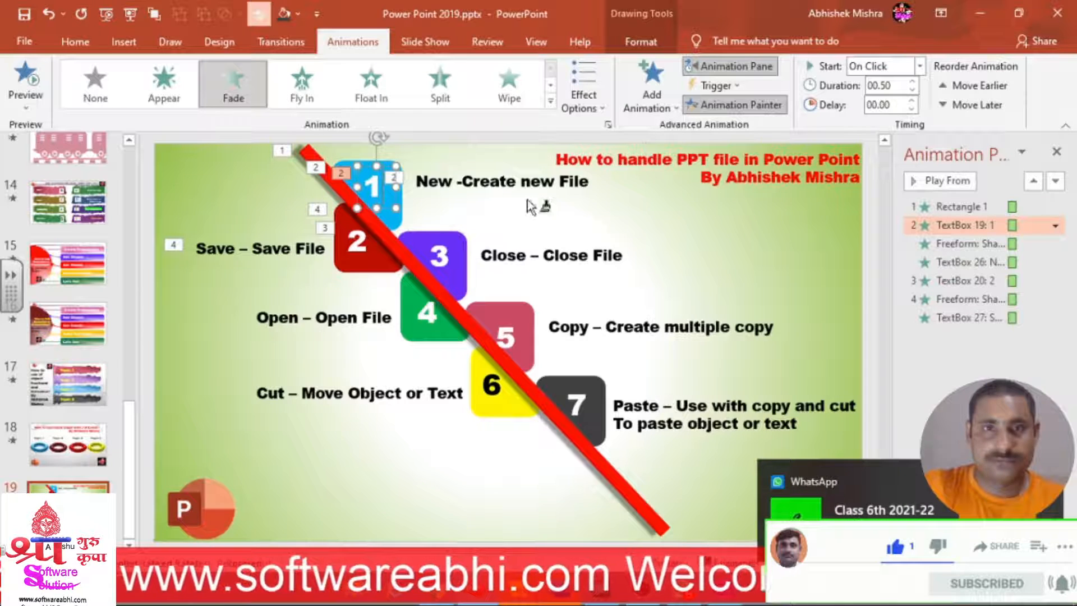
{"action": "left_click", "coordinate": [443, 261]}
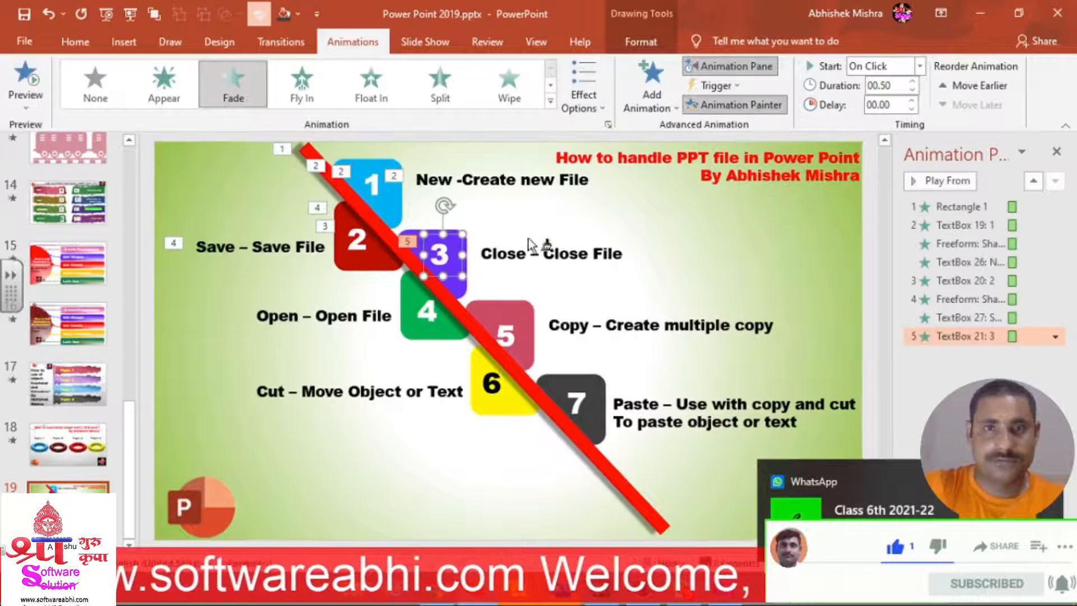
{"action": "left_click", "coordinate": [456, 296]}
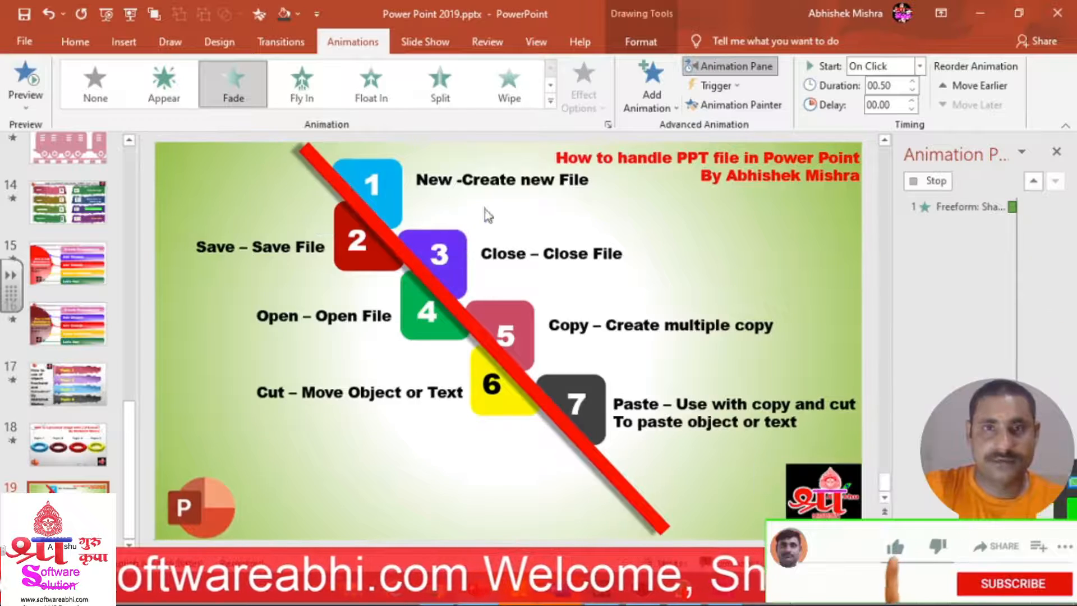
{"action": "left_click", "coordinate": [489, 180]}
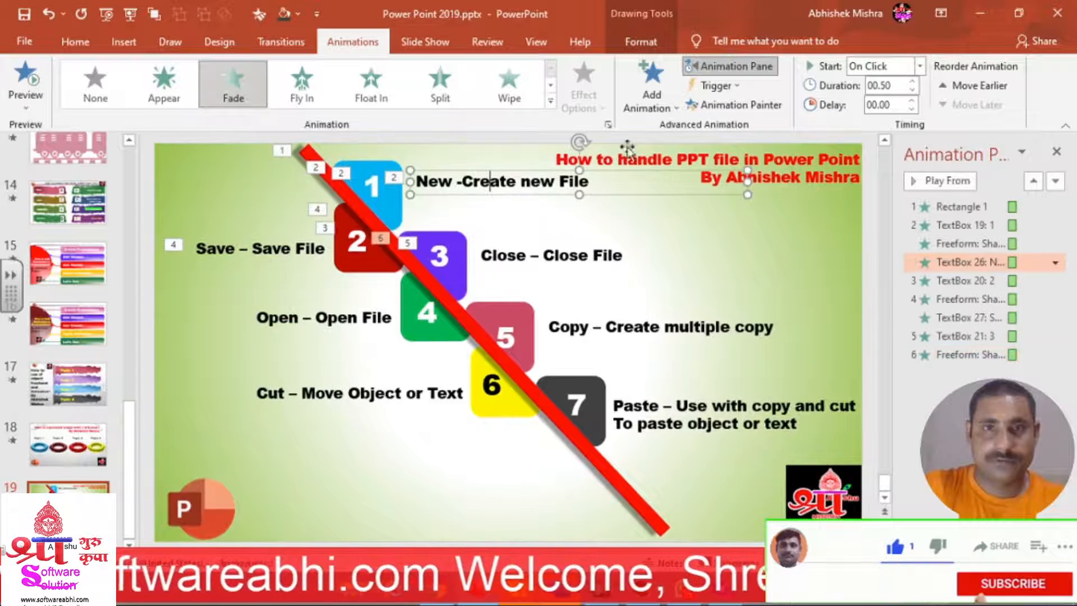
{"action": "left_click", "coordinate": [736, 107]}
{"action": "left_click", "coordinate": [587, 264]}
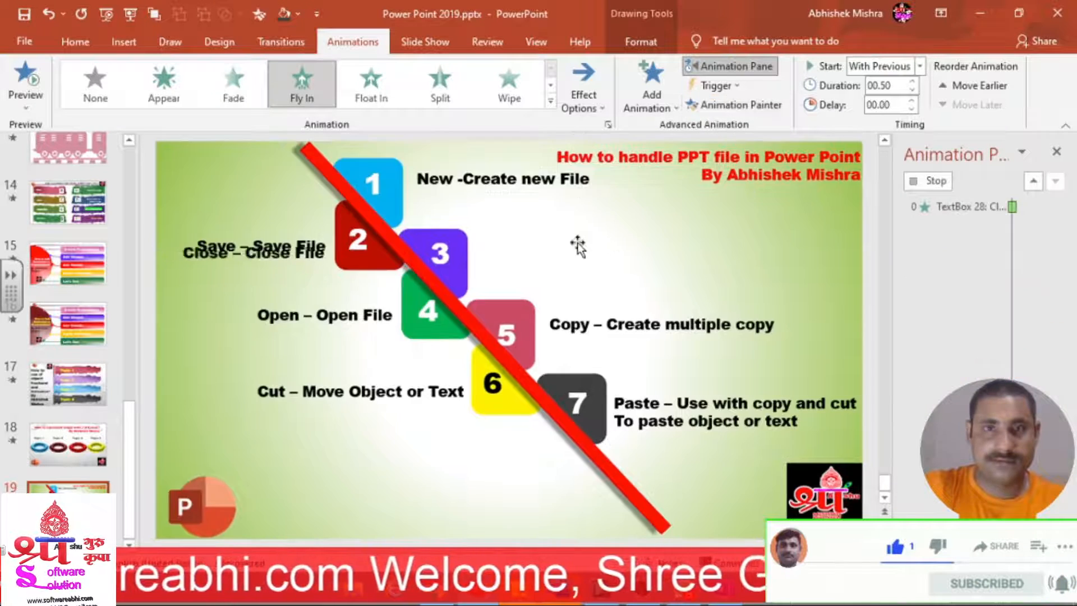
Copy the red 2 shape's fade onto the 'Open – Open File' label and narrow its text box.
{"action": "left_click", "coordinate": [359, 255]}
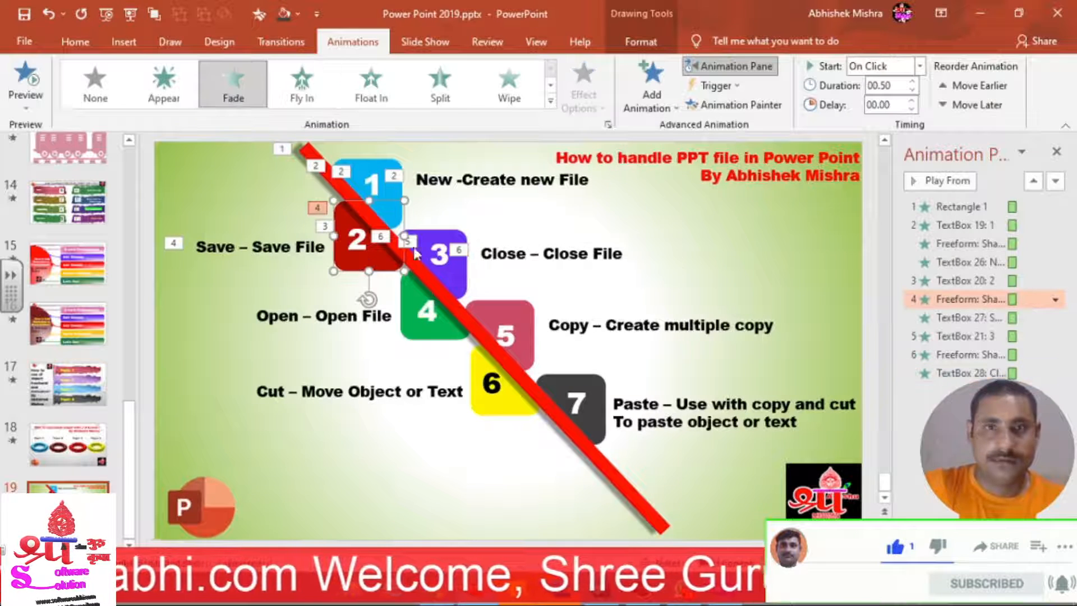
{"action": "left_click", "coordinate": [708, 106]}
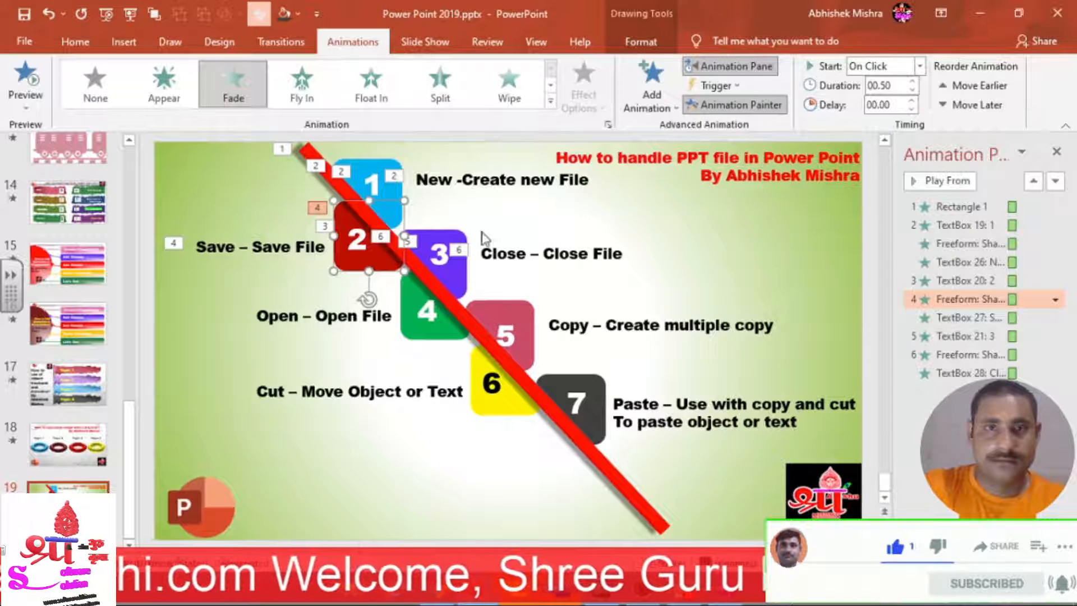
{"action": "left_click", "coordinate": [435, 315]}
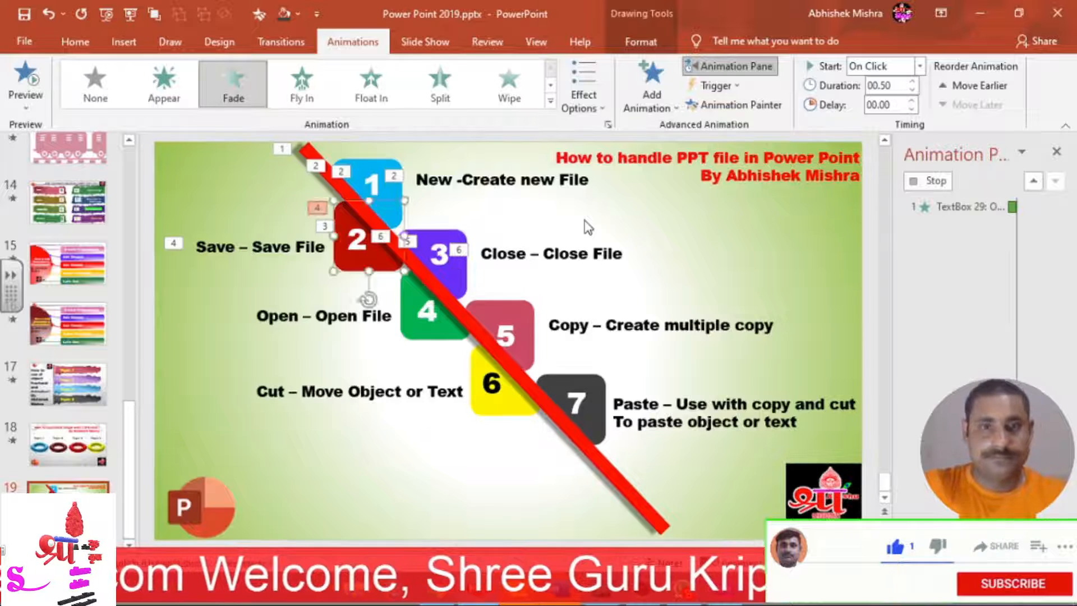
{"action": "left_click_drag", "start_coordinate": [447, 317], "coordinate": [397, 317]}
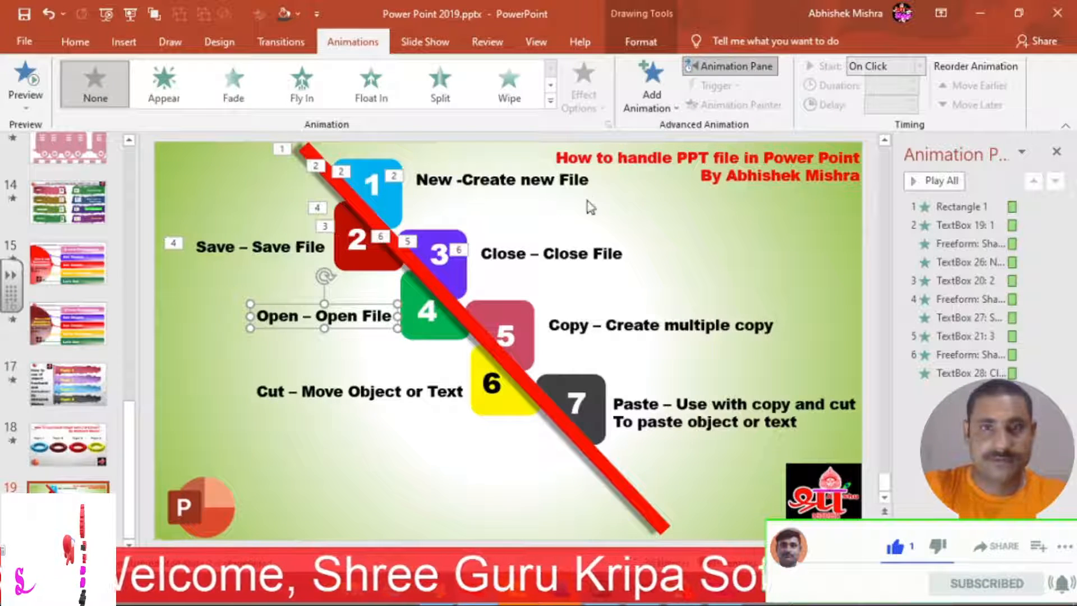
{"action": "left_click", "coordinate": [362, 239]}
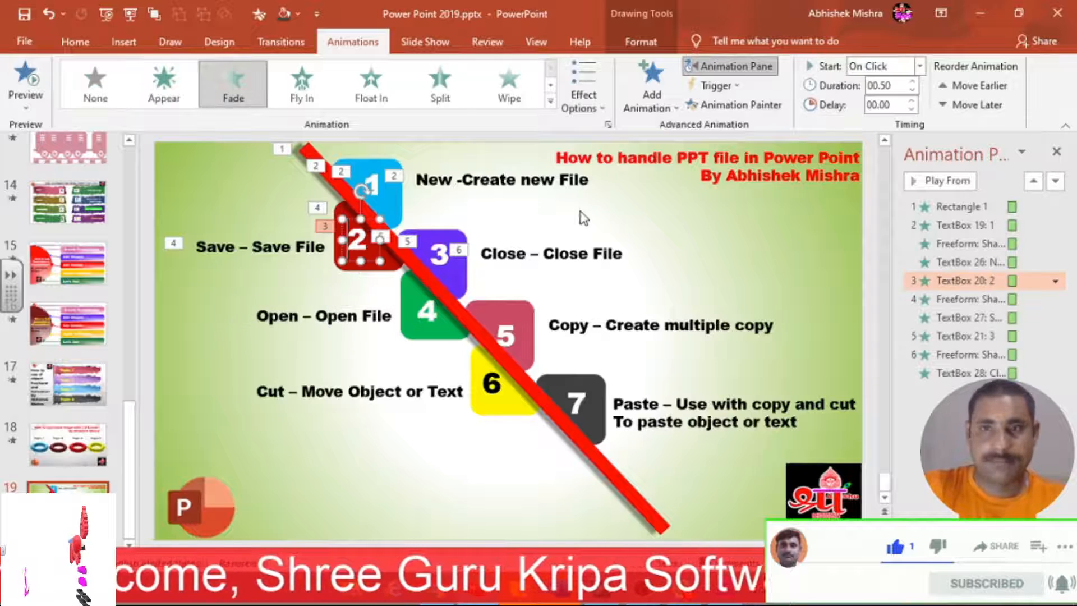
Set box 3's shape animation to start With Previous.
{"action": "left_click", "coordinate": [933, 338]}
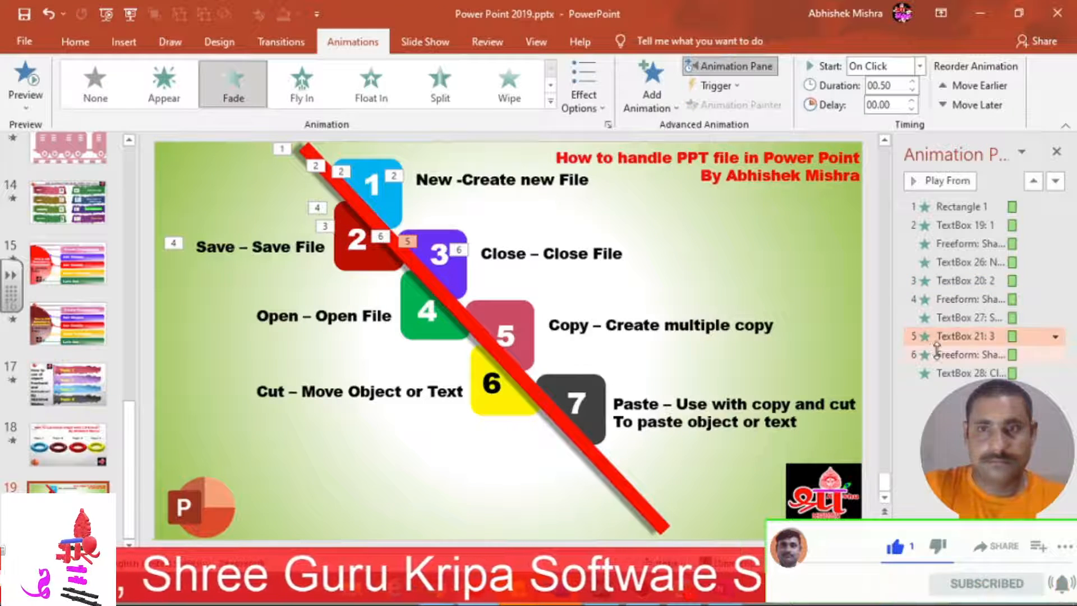
{"action": "left_click", "coordinate": [938, 354]}
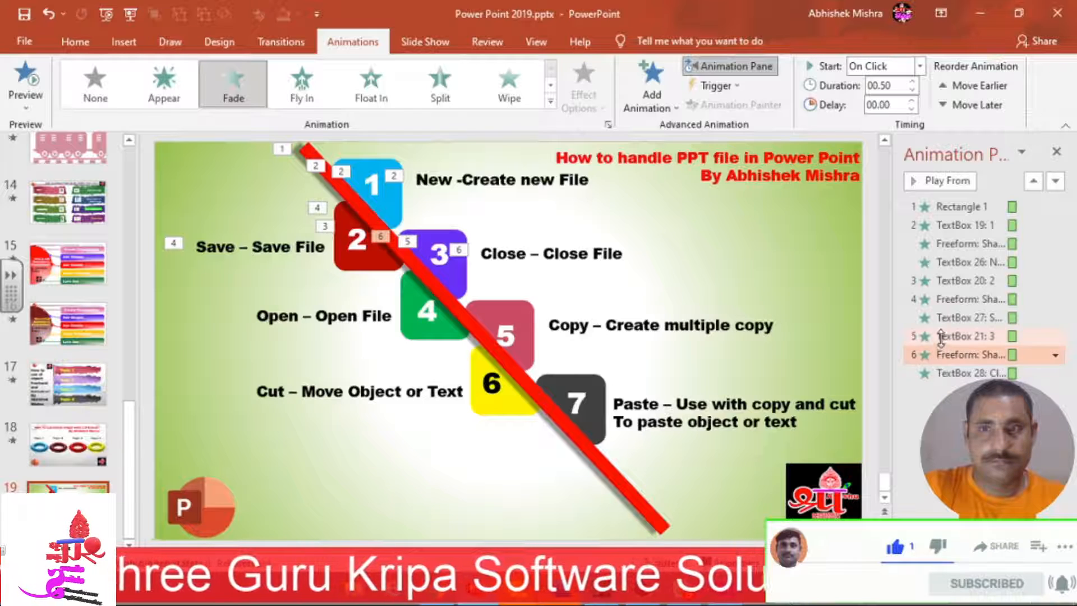
{"action": "left_click", "coordinate": [920, 66]}
{"action": "left_click", "coordinate": [914, 104]}
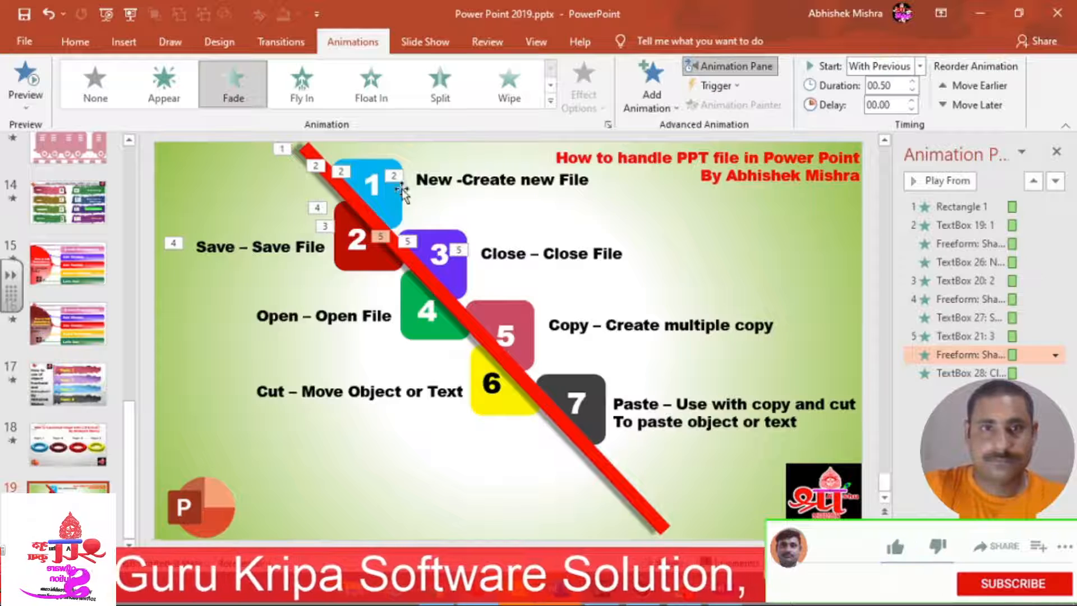
Set the number 1's animation to start With Previous.
{"action": "left_click", "coordinate": [451, 184]}
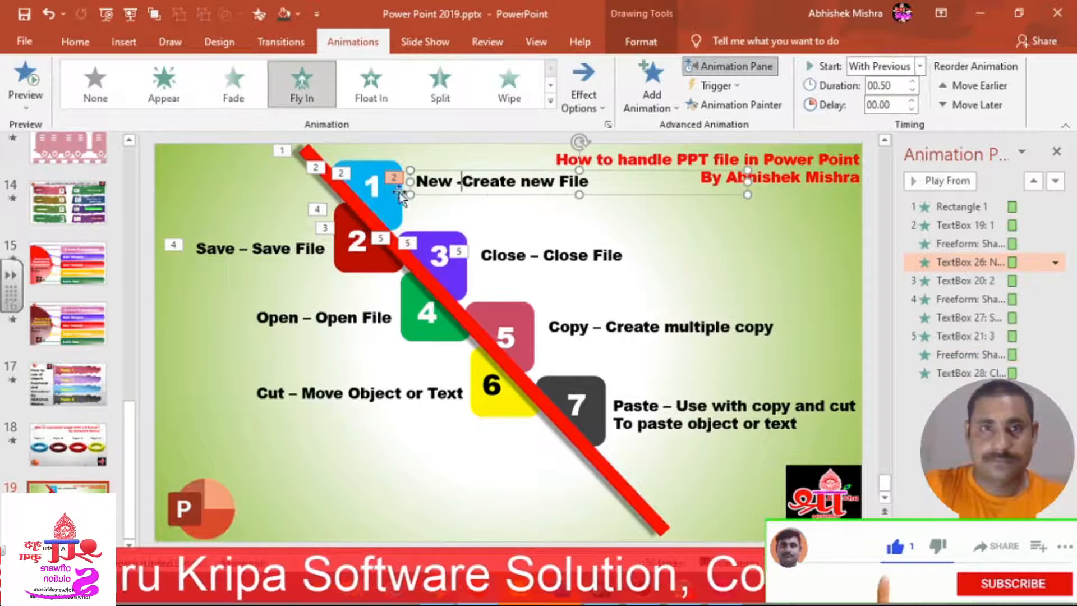
{"action": "left_click", "coordinate": [378, 192]}
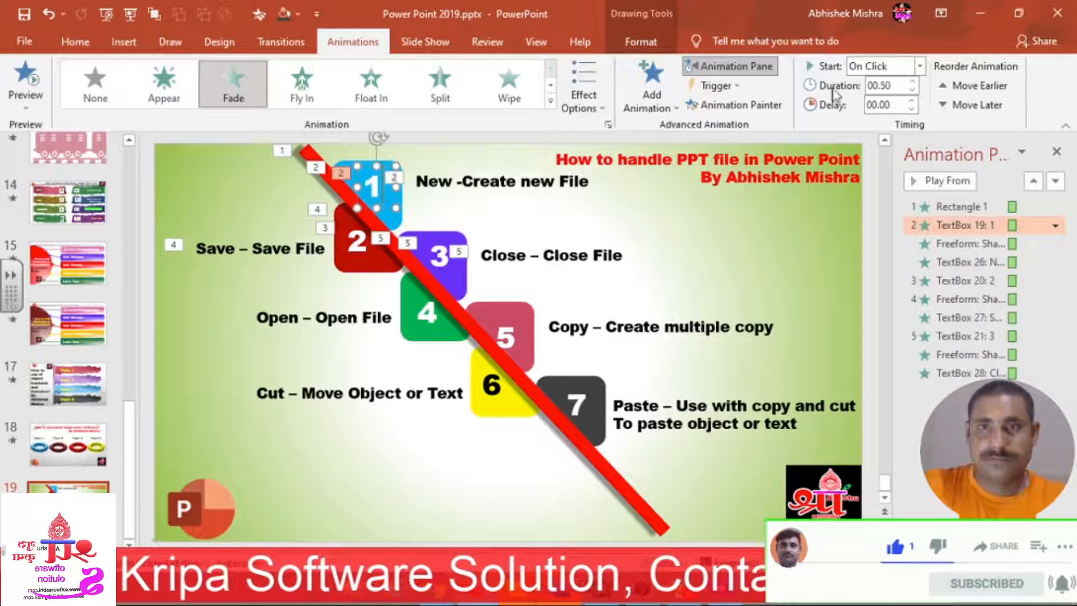
{"action": "left_click", "coordinate": [920, 66]}
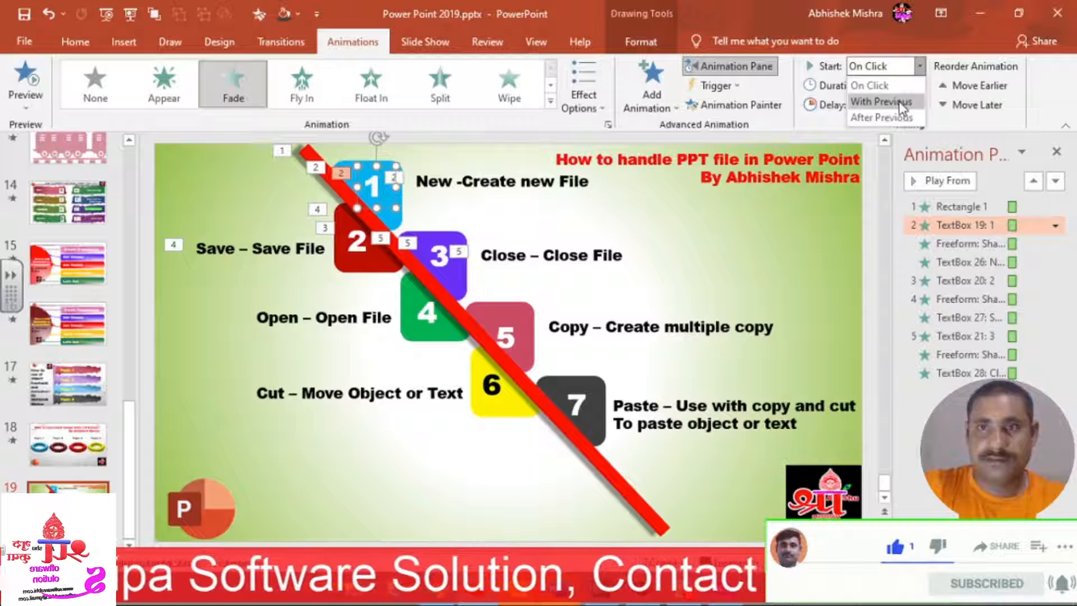
{"action": "left_click", "coordinate": [879, 98]}
Set the freeform shape's effect in the Animation Pane to start With Previous.
{"action": "left_click", "coordinate": [976, 303]}
{"action": "left_click", "coordinate": [947, 282]}
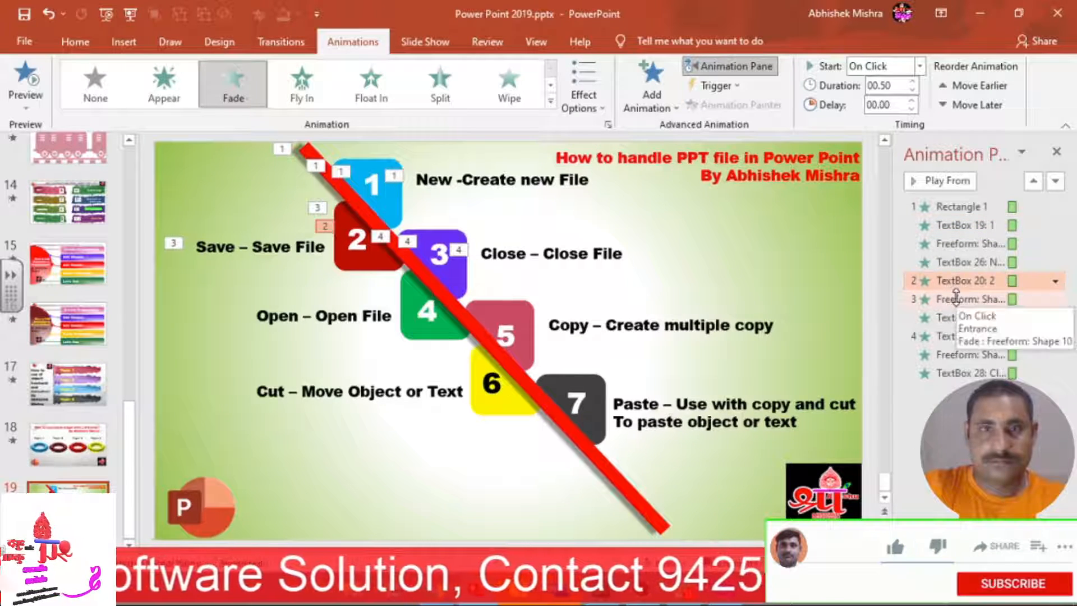
{"action": "left_click", "coordinate": [956, 298]}
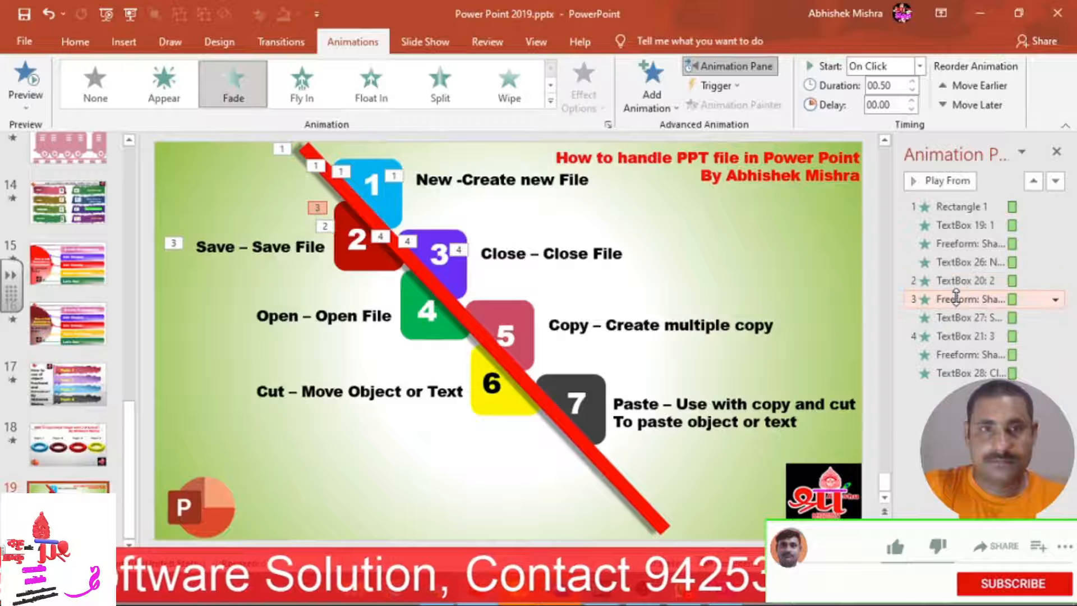
{"action": "left_click", "coordinate": [920, 67]}
{"action": "left_click", "coordinate": [903, 105]}
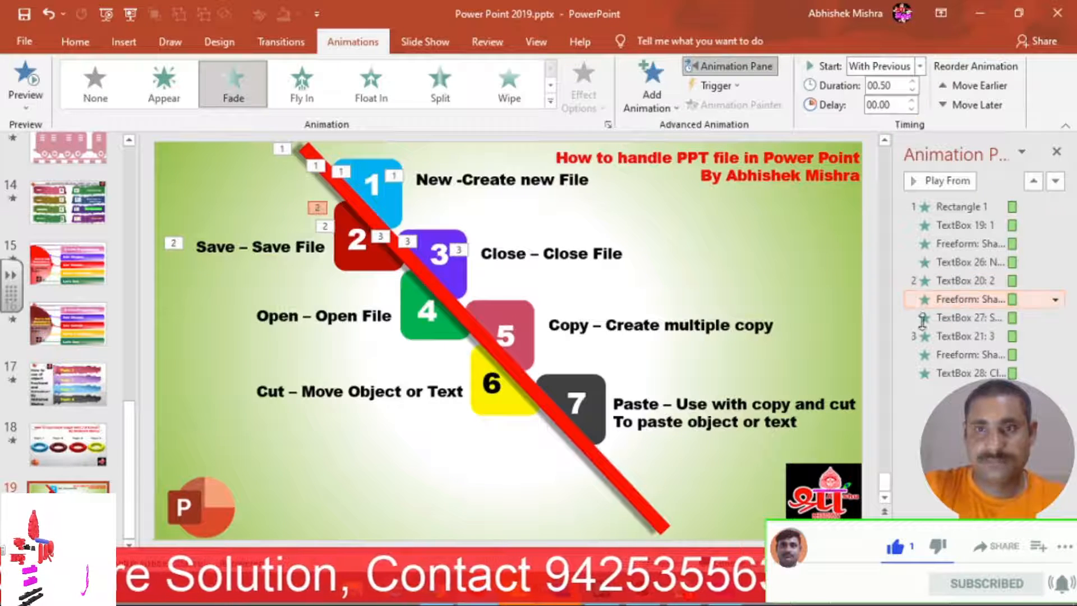
{"action": "left_click", "coordinate": [947, 372]}
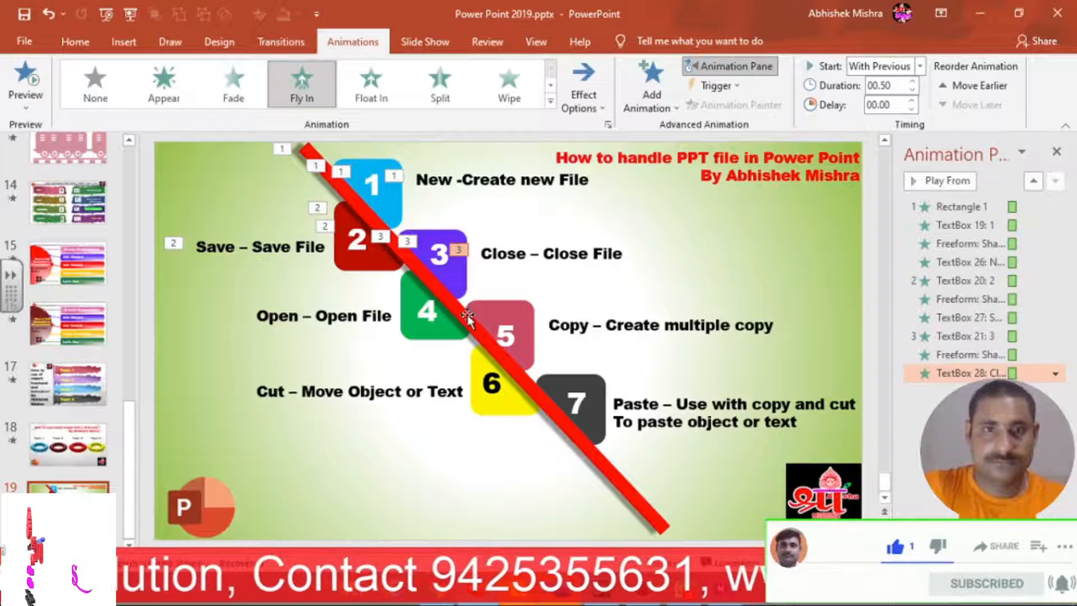
{"action": "left_click", "coordinate": [367, 252]}
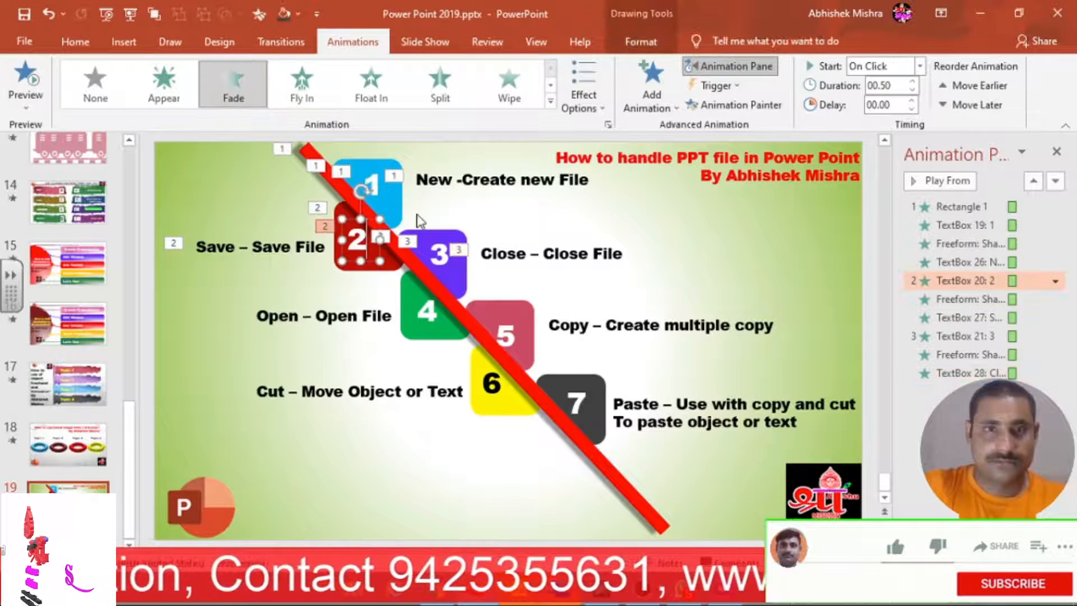
Copy the number 2's animation onto box 4's number and shape.
{"action": "left_click", "coordinate": [729, 105]}
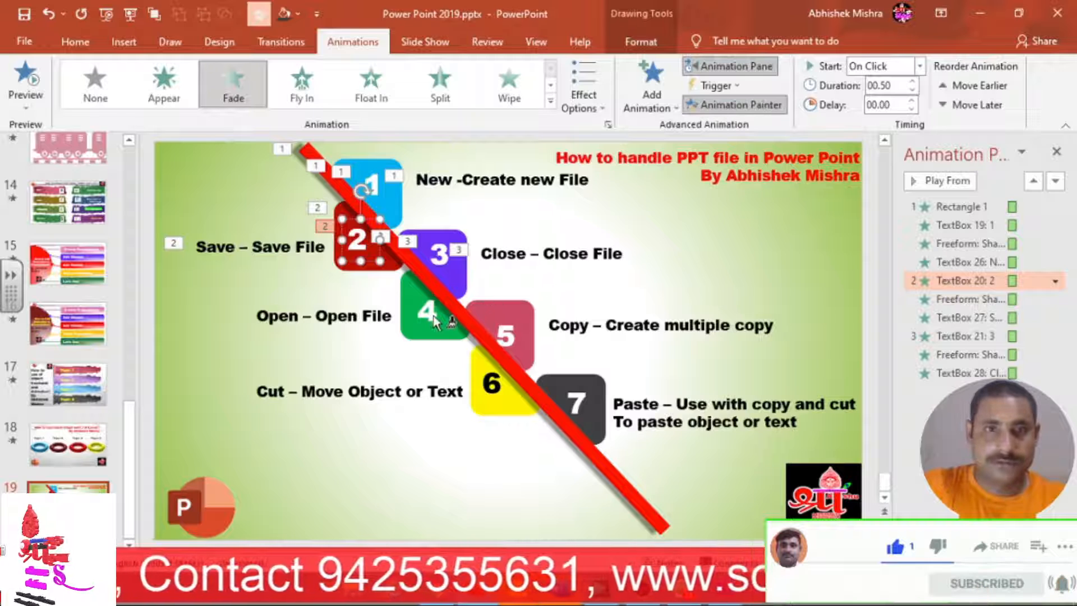
{"action": "left_click", "coordinate": [433, 321]}
{"action": "left_click", "coordinate": [732, 105]}
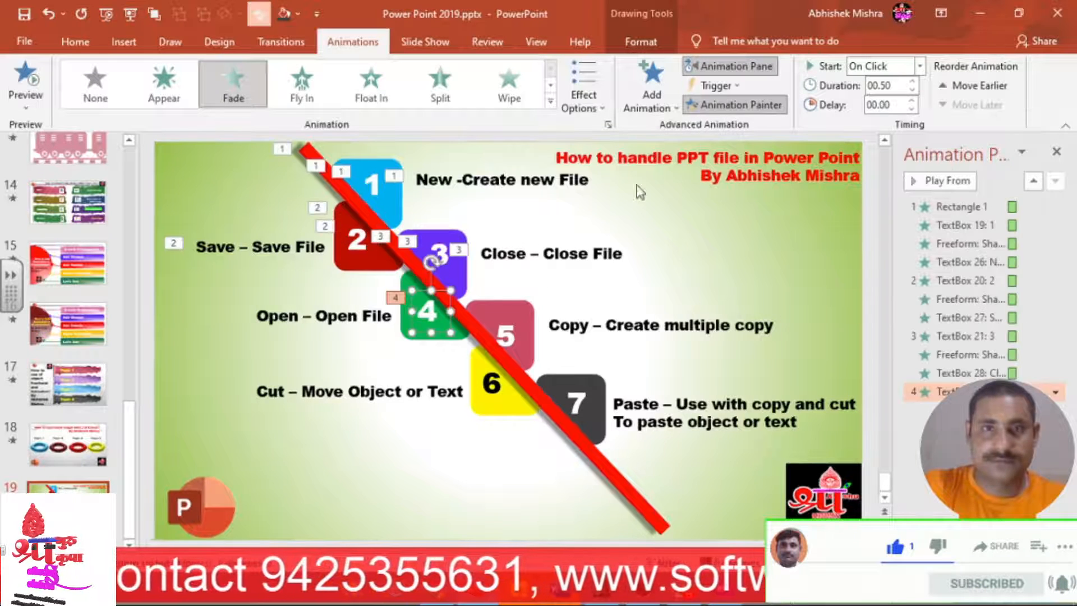
{"action": "left_click", "coordinate": [460, 339]}
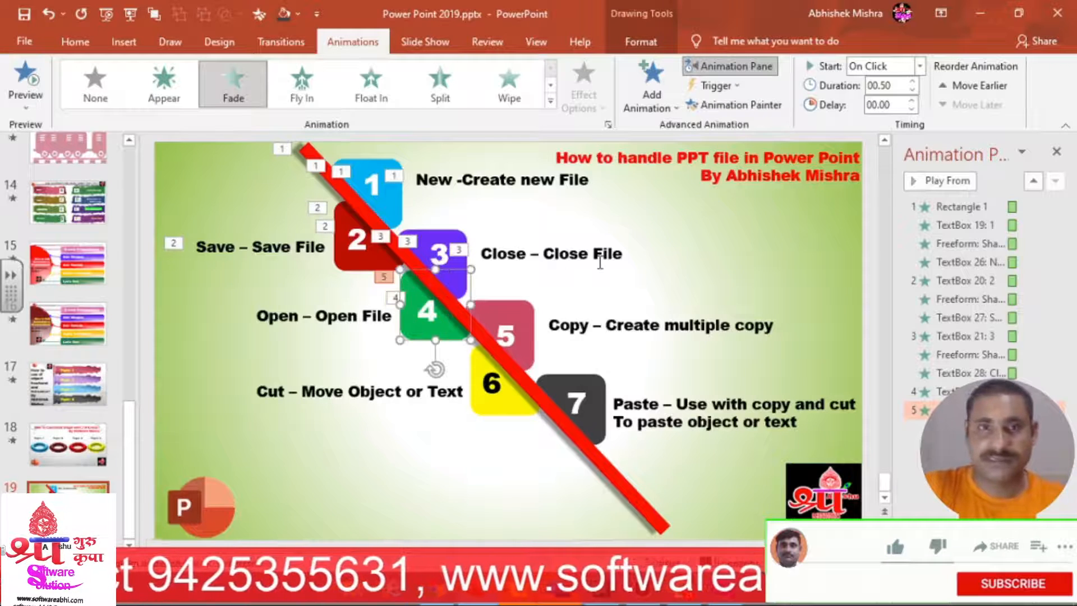
Copy the Save label's fly-in onto the 'Open – Open File' label.
{"action": "left_click", "coordinate": [290, 247]}
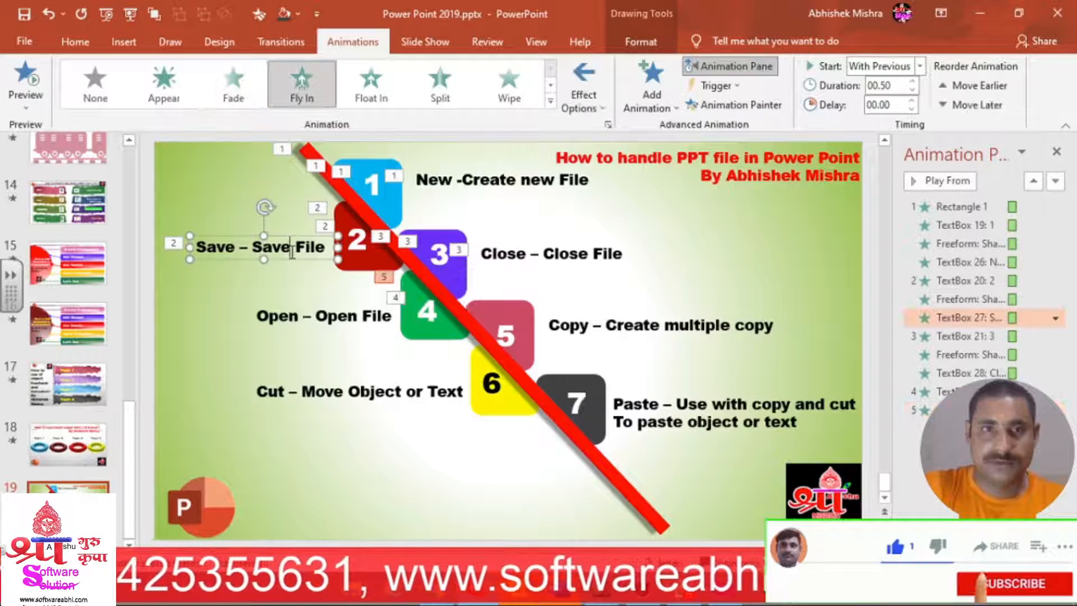
{"action": "left_click", "coordinate": [735, 105]}
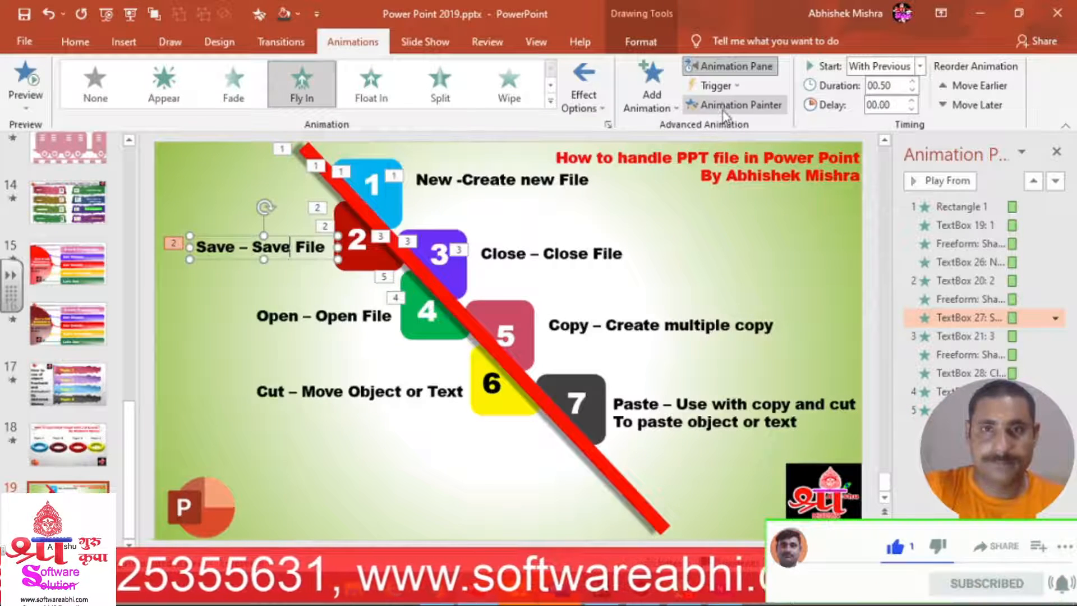
{"action": "left_click", "coordinate": [308, 323]}
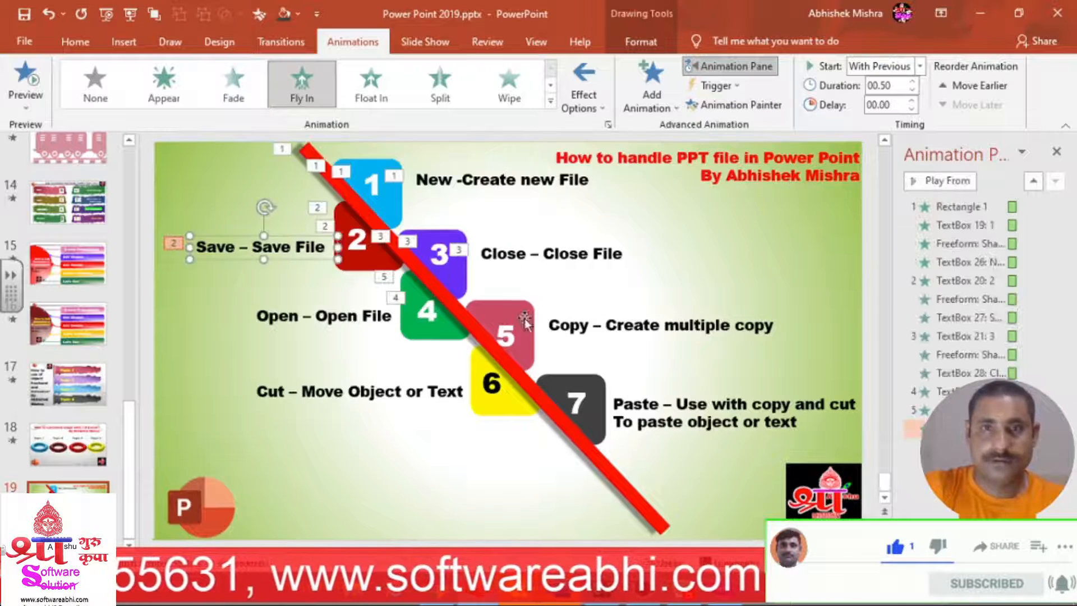
Give box 5's number and shape the number 3's fade, nudging the 5 into place.
{"action": "left_click", "coordinate": [447, 270]}
{"action": "left_click", "coordinate": [735, 105]}
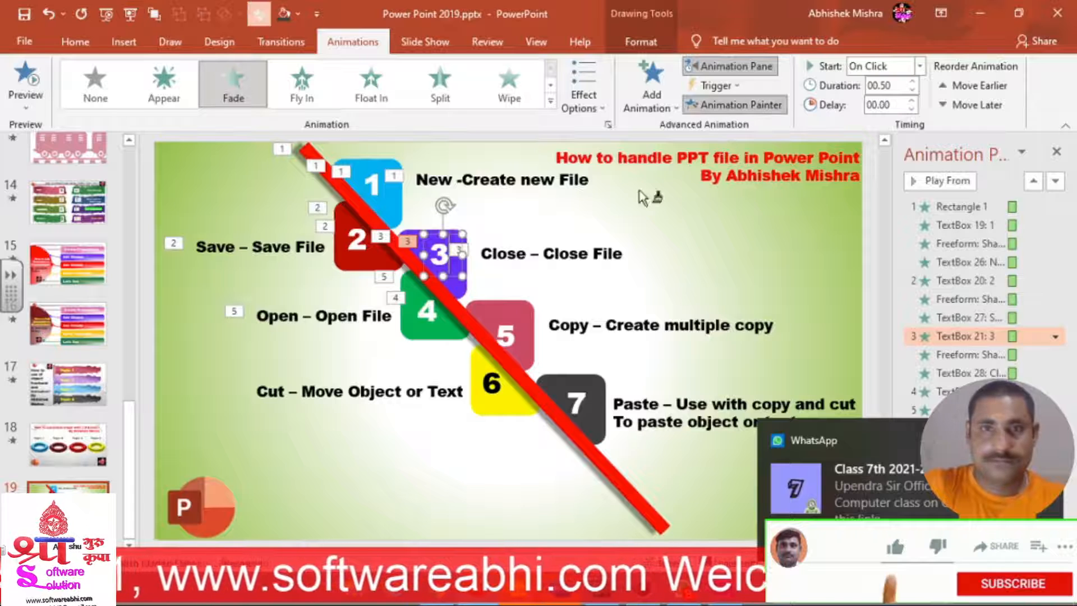
{"action": "left_click", "coordinate": [510, 338]}
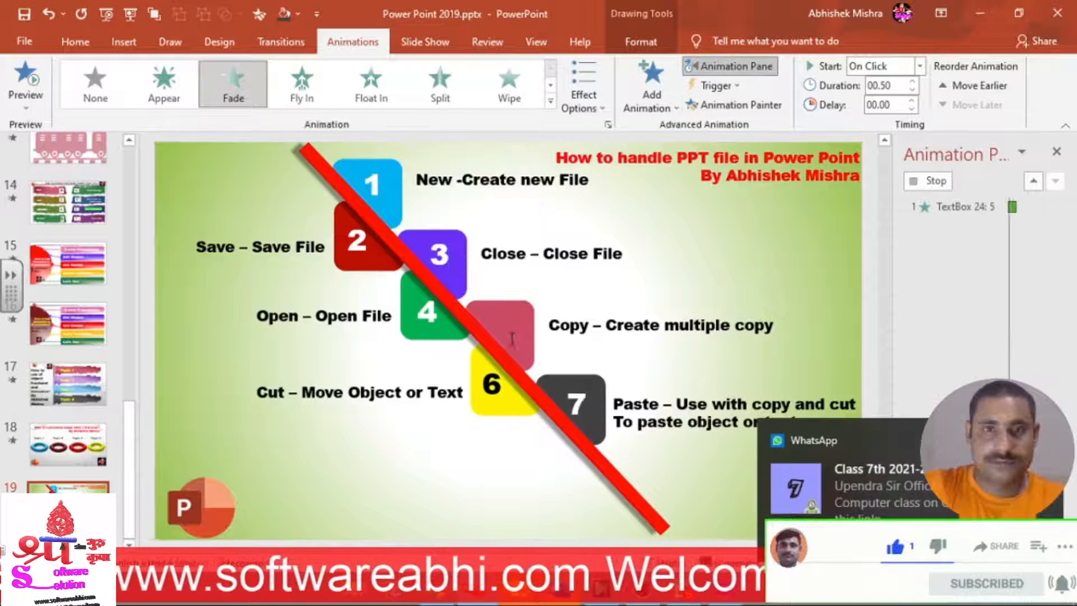
{"action": "key", "text": "ctrl+Up"}
{"action": "key", "text": "ctrl+Up"}
{"action": "key", "text": "ctrl+Up"}
{"action": "key", "text": "ctrl+Up"}
{"action": "key", "text": "ctrl+Right"}
{"action": "key", "text": "ctrl+Right"}
{"action": "key", "text": "ctrl+Up"}
{"action": "key", "text": "ctrl+Up"}
{"action": "key", "text": "ctrl+Up"}
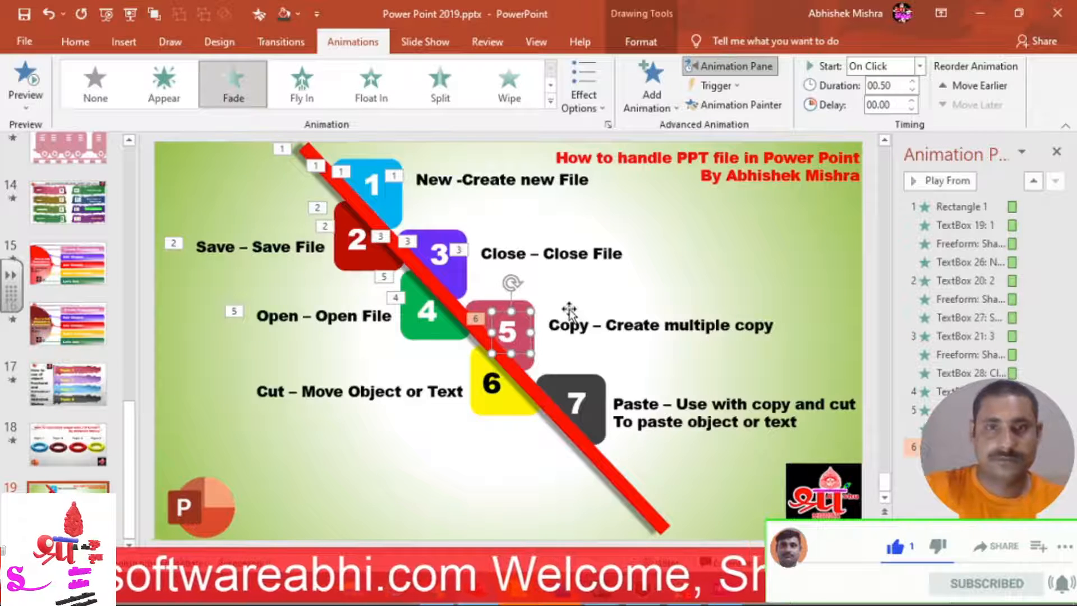
{"action": "key", "text": "ctrl+Left"}
{"action": "key", "text": "ctrl+Left"}
{"action": "key", "text": "ctrl+Left"}
{"action": "key", "text": "ctrl+Up"}
{"action": "key", "text": "ctrl+Up"}
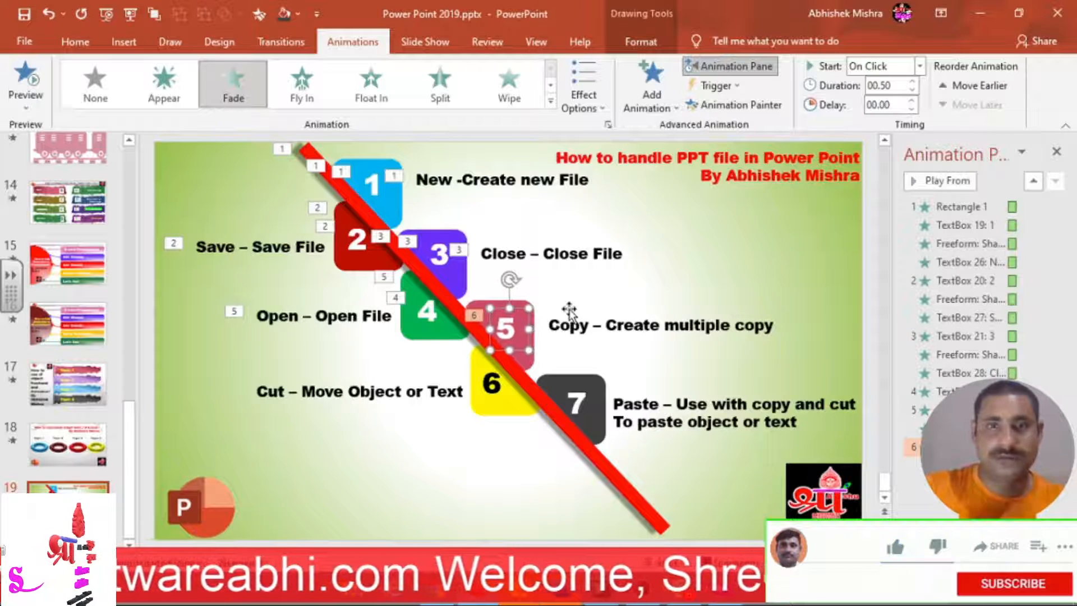
{"action": "left_click", "coordinate": [733, 104]}
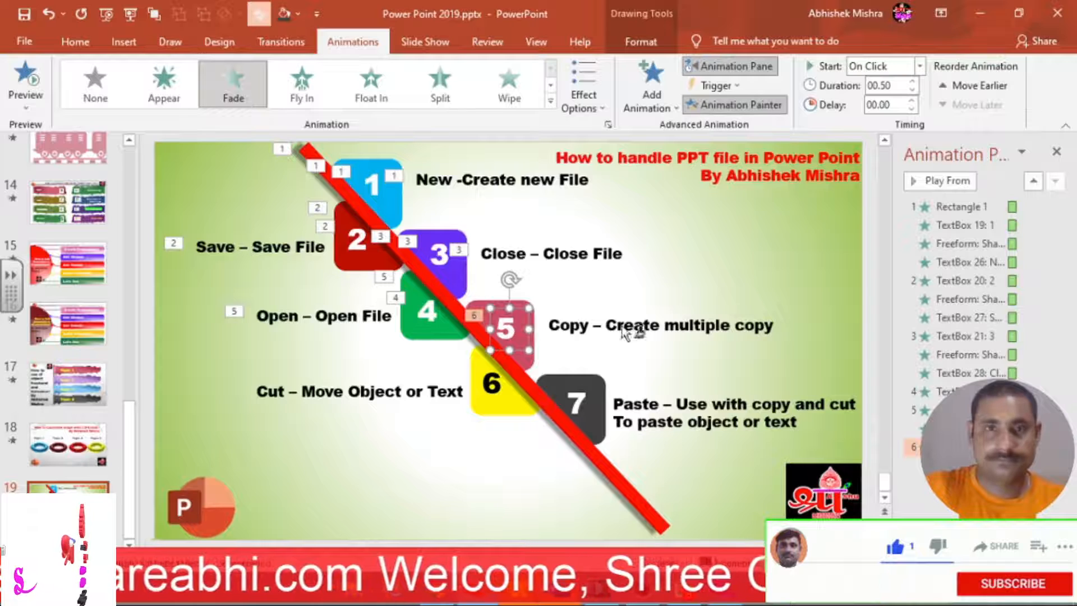
{"action": "left_click", "coordinate": [480, 305]}
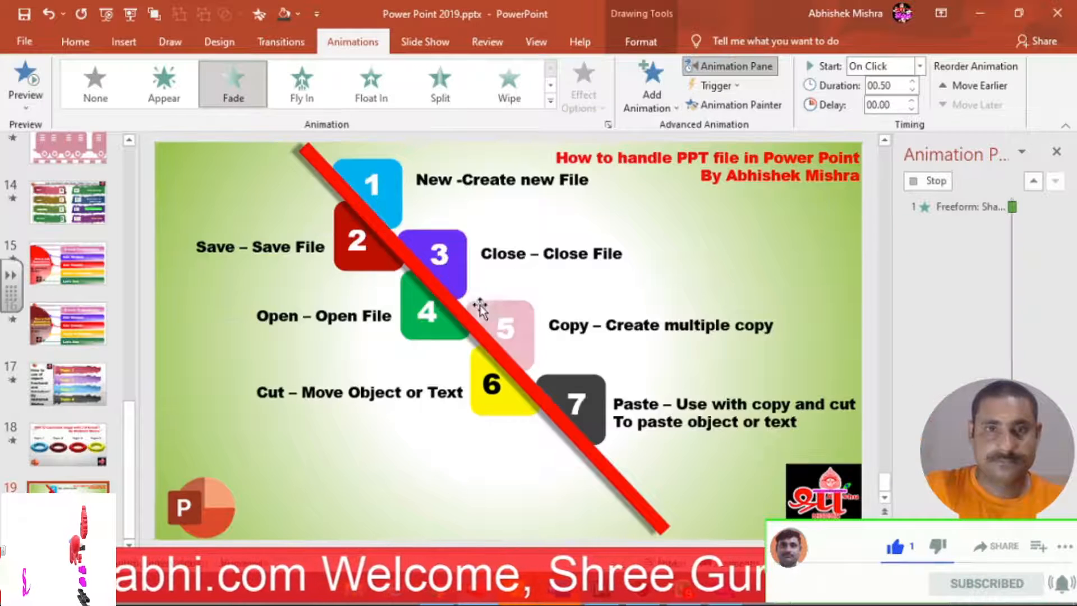
Copy the Close label's fly-in onto the 'Copy – Create multiple copy' label.
{"action": "left_click", "coordinate": [587, 256]}
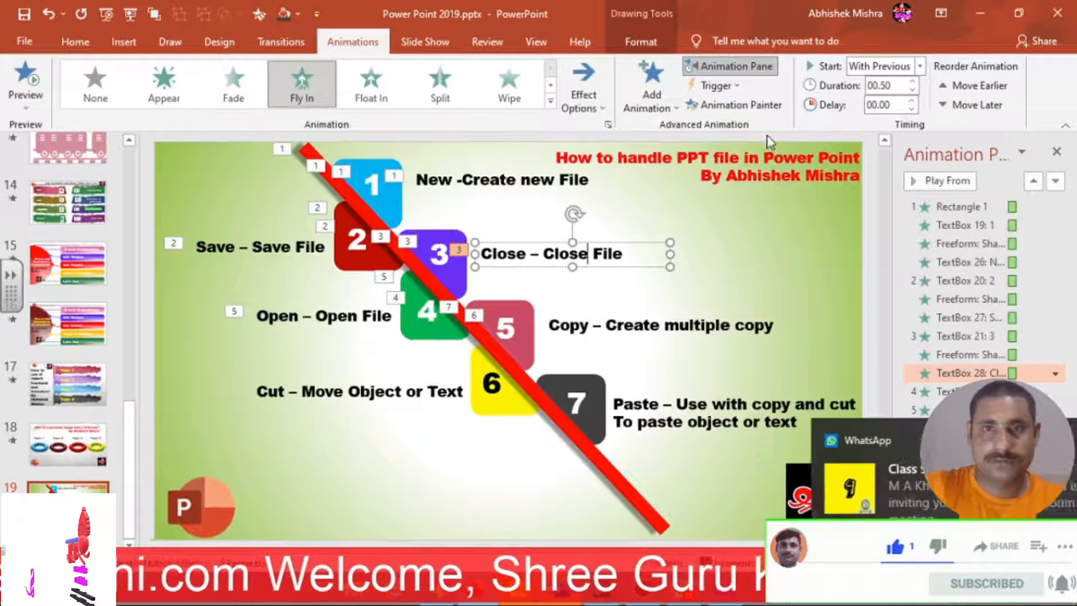
{"action": "left_click", "coordinate": [766, 109]}
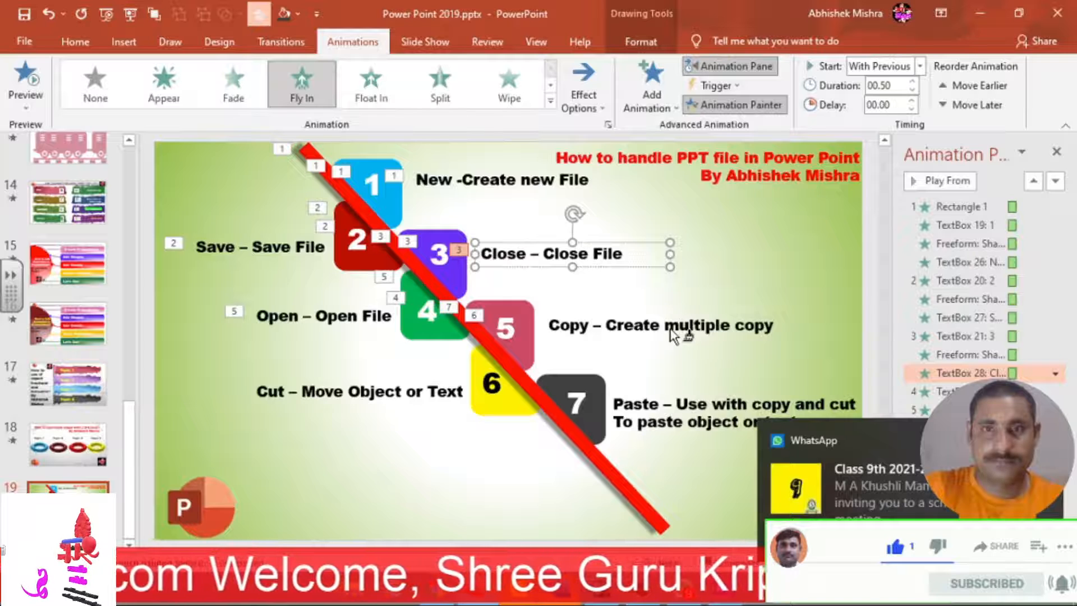
{"action": "left_click", "coordinate": [671, 328]}
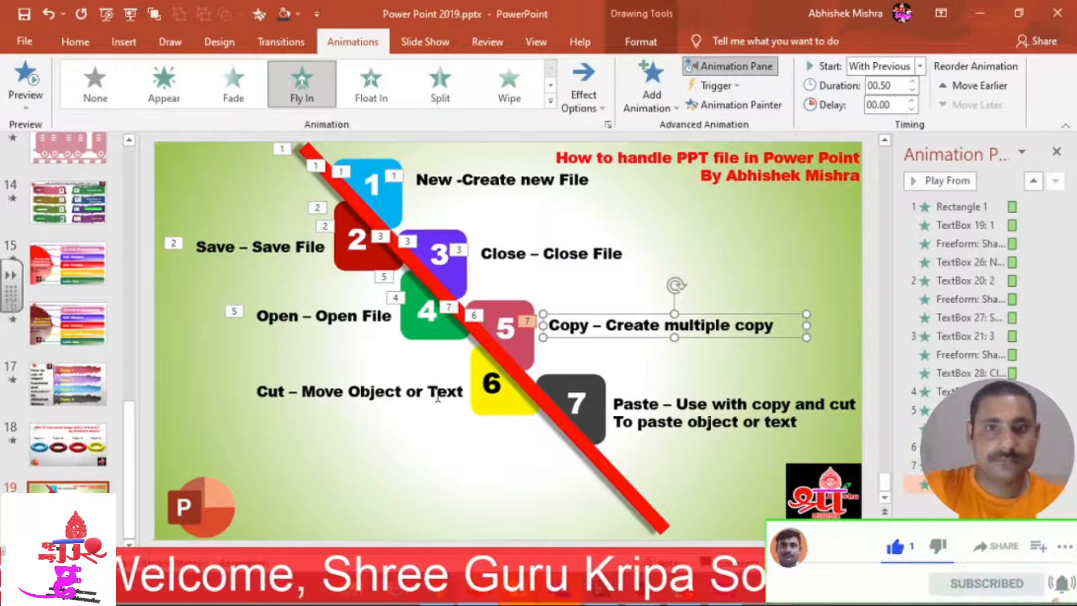
{"action": "left_click", "coordinate": [489, 389]}
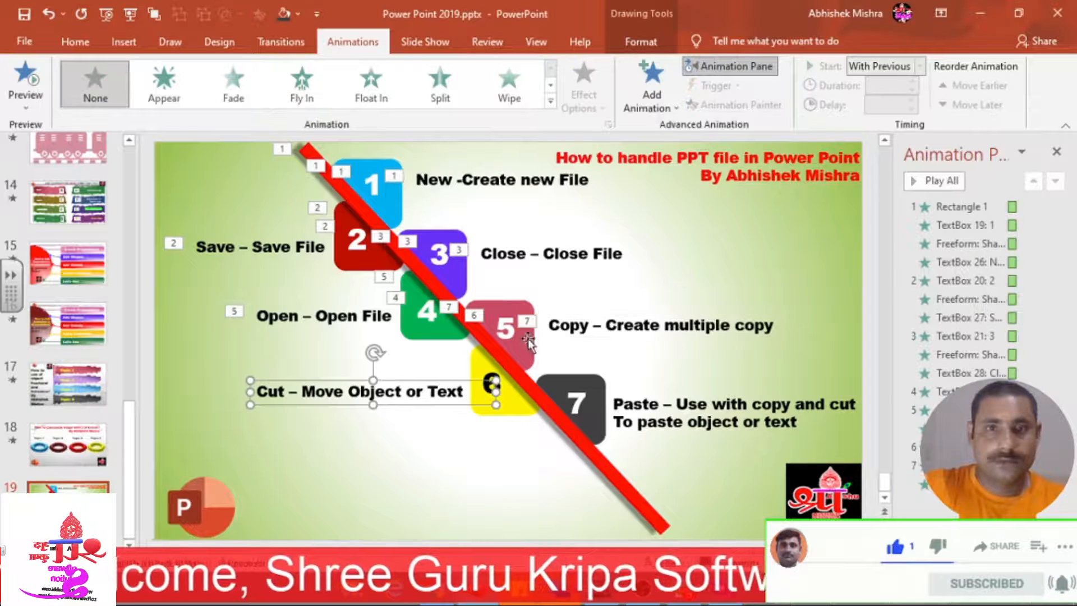
Animate the Cut label, then copy box 4's fade onto the yellow 6 box and a red diagonal line piece.
{"action": "left_click", "coordinate": [492, 388]}
{"action": "left_click", "coordinate": [437, 320]}
{"action": "left_click", "coordinate": [737, 105]}
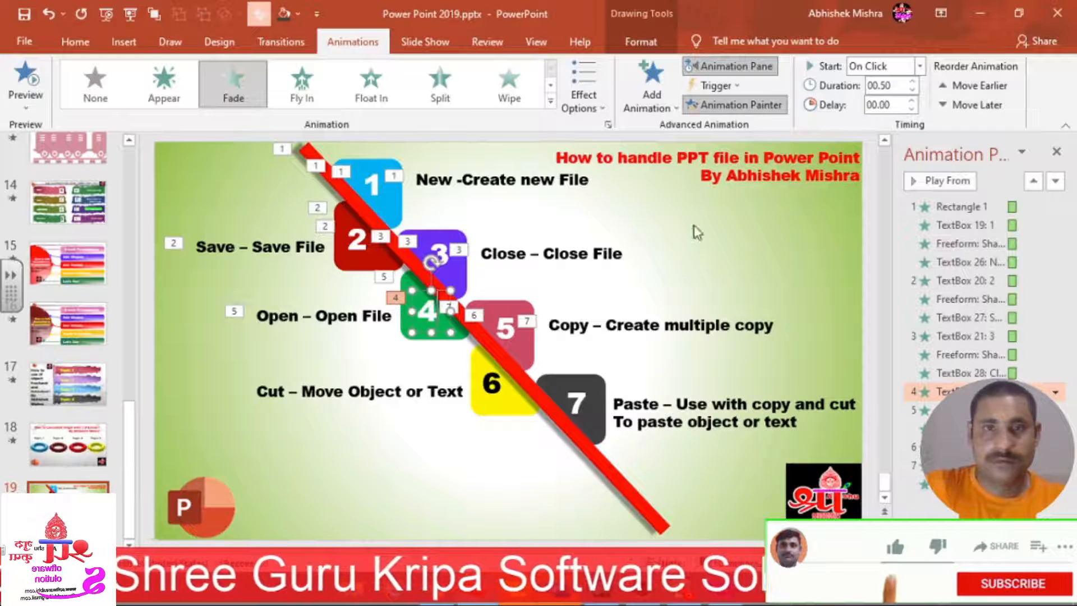
{"action": "left_click", "coordinate": [498, 400]}
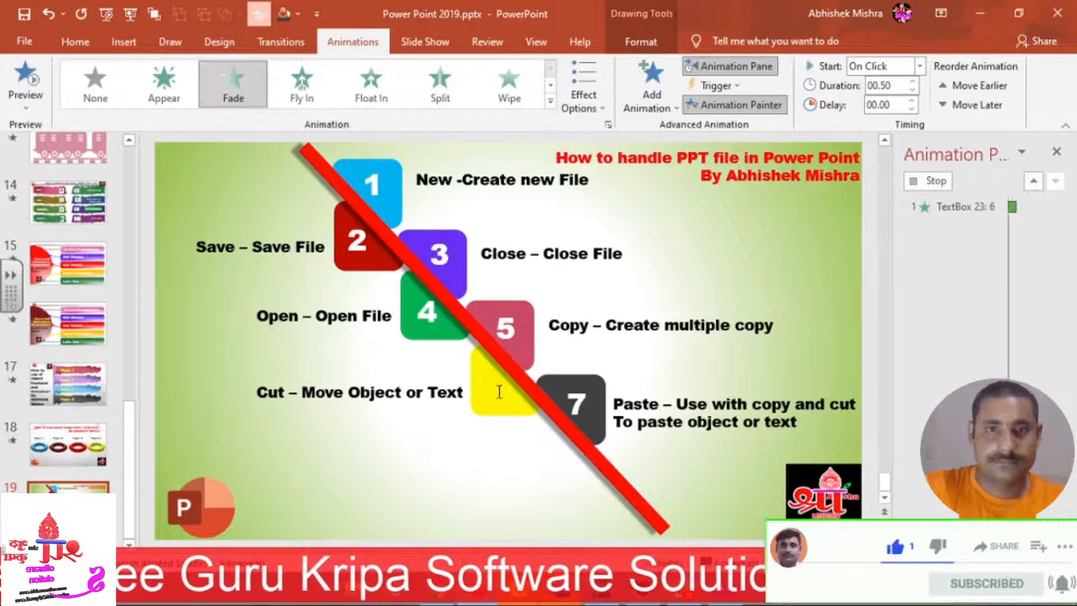
{"action": "left_click", "coordinate": [711, 106]}
{"action": "left_click", "coordinate": [535, 412]}
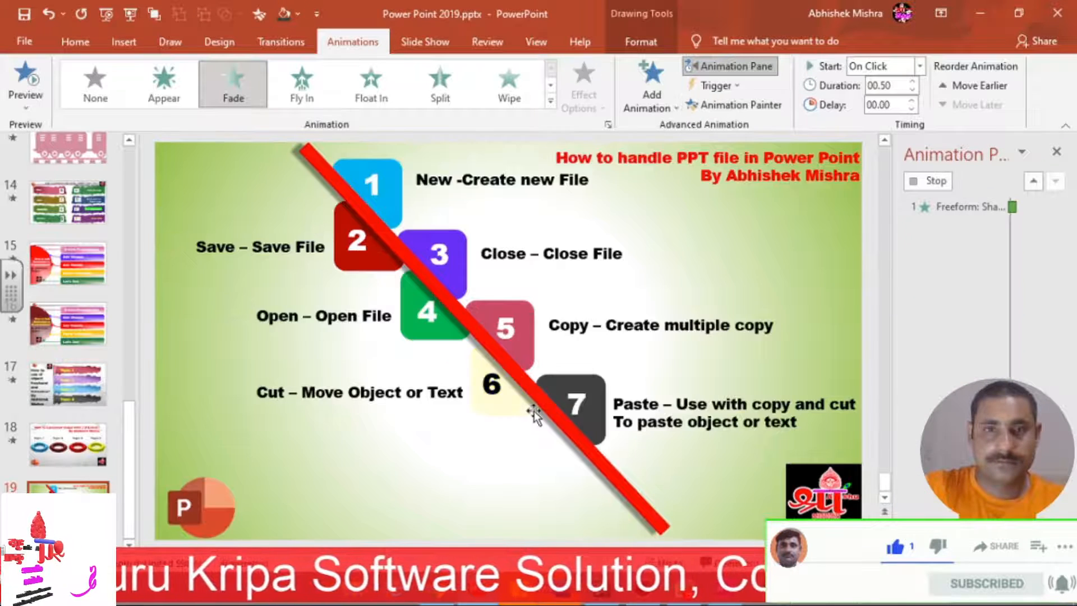
Copy the Open label's Fly In onto the 'Cut – Move Object or Text' label.
{"action": "left_click", "coordinate": [340, 325]}
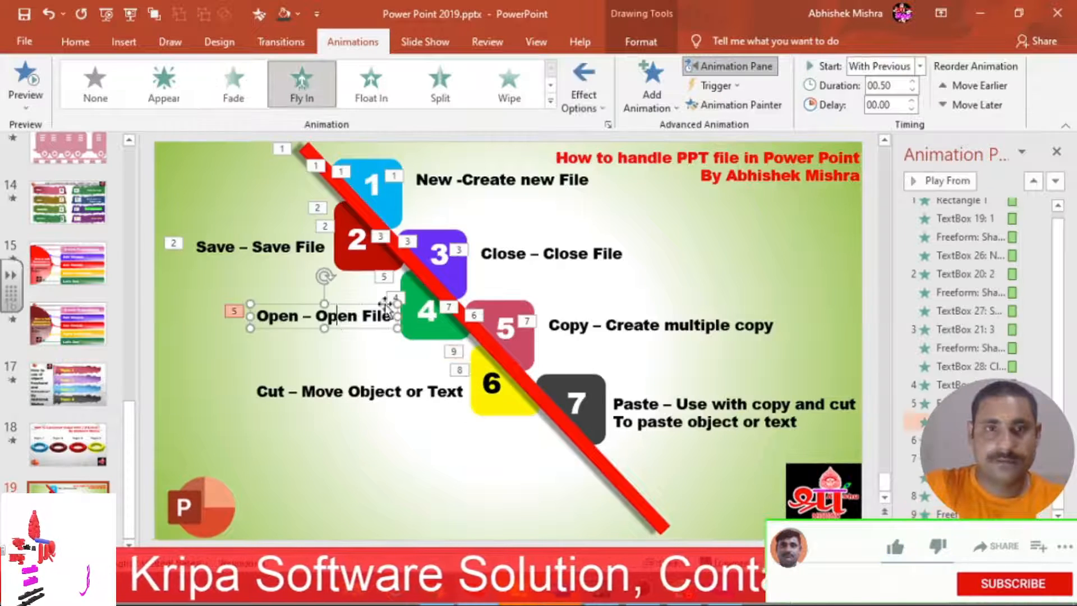
{"action": "left_click", "coordinate": [717, 107]}
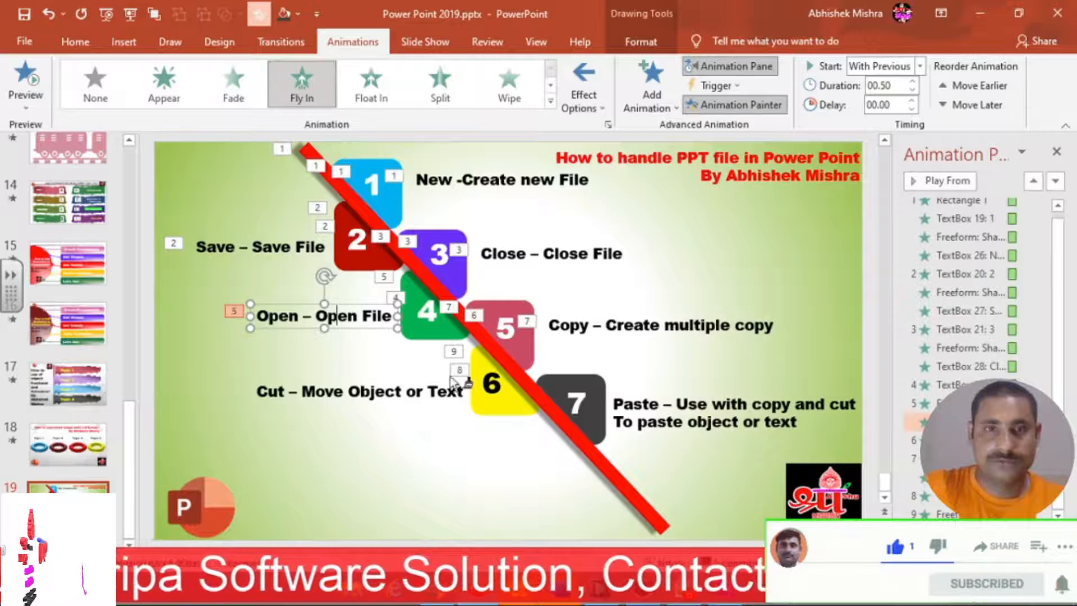
{"action": "left_click", "coordinate": [444, 394]}
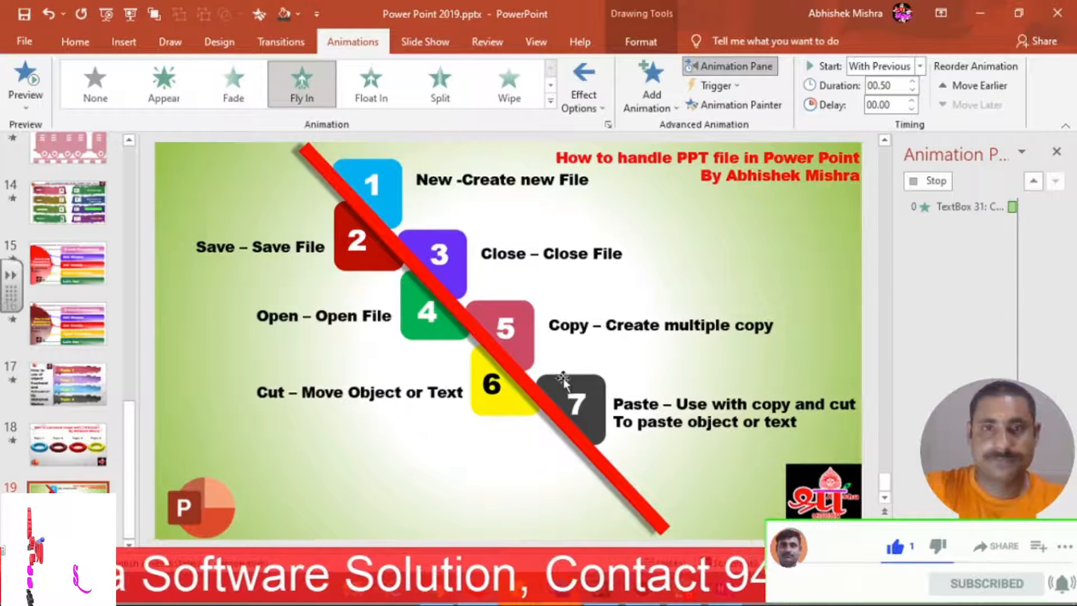
{"action": "left_click", "coordinate": [628, 326]}
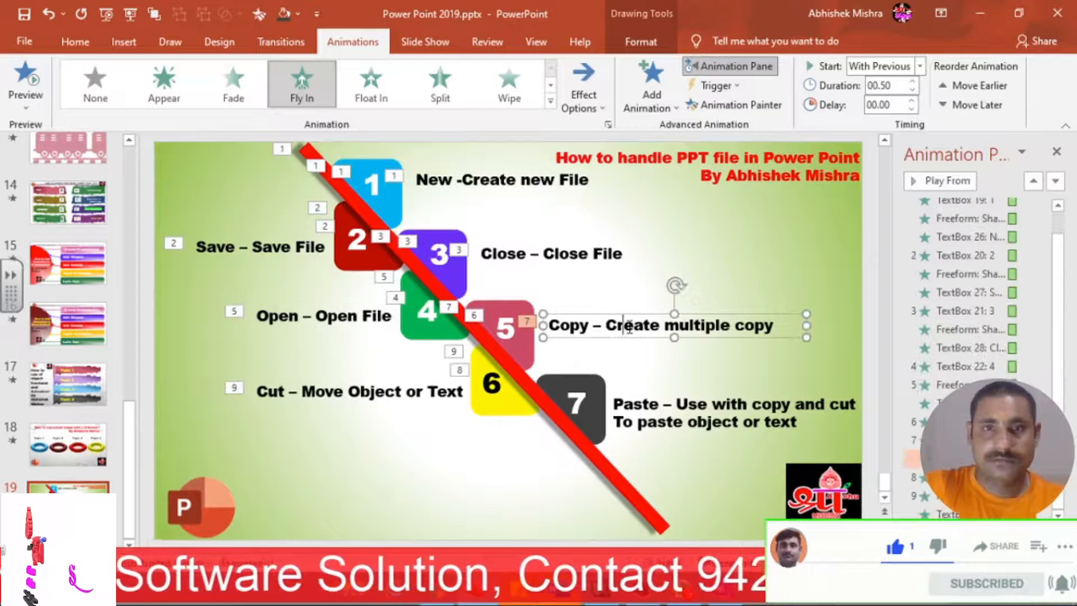
Copy the 5 box's Fade onto the 7 box and another diagonal line piece.
{"action": "left_click", "coordinate": [517, 330]}
{"action": "left_click", "coordinate": [732, 107]}
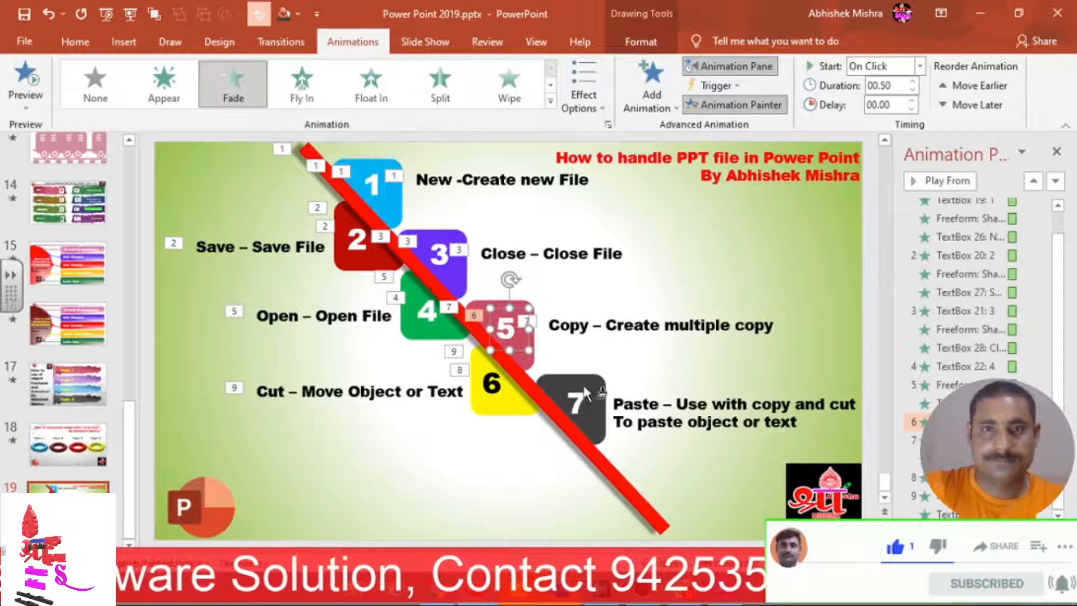
{"action": "left_click", "coordinate": [577, 402]}
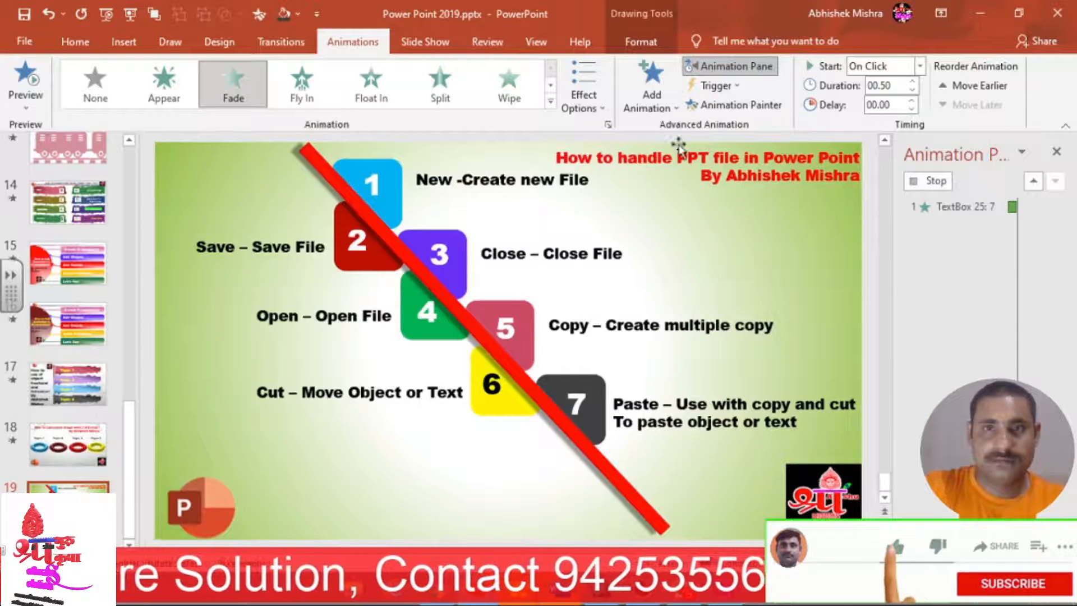
{"action": "left_click", "coordinate": [542, 387]}
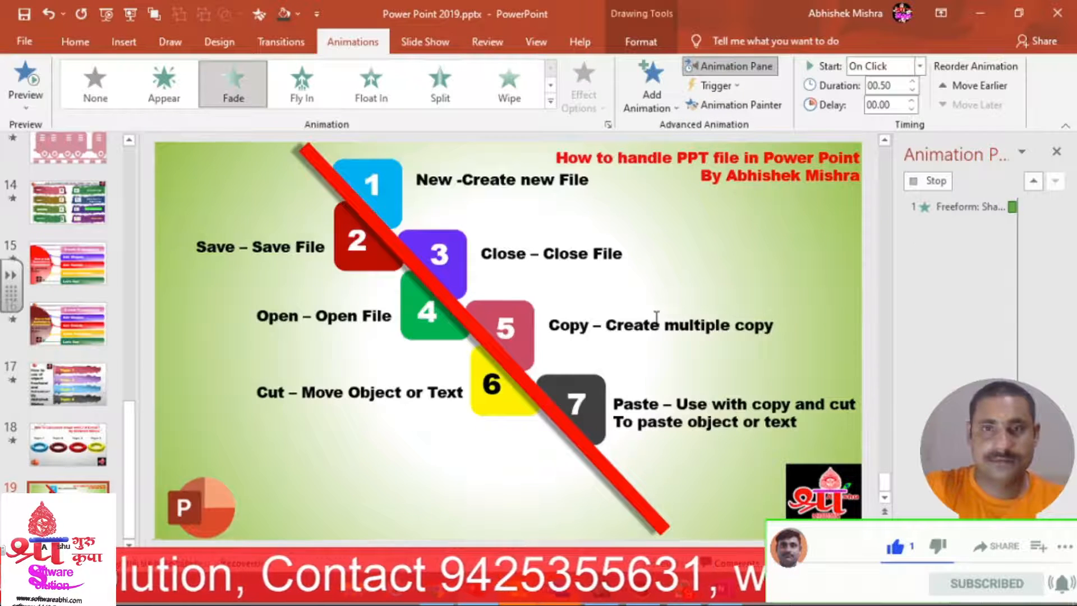
Copy the Copy label's Fly In onto the Paste label.
{"action": "left_click", "coordinate": [656, 324]}
{"action": "left_click", "coordinate": [737, 106]}
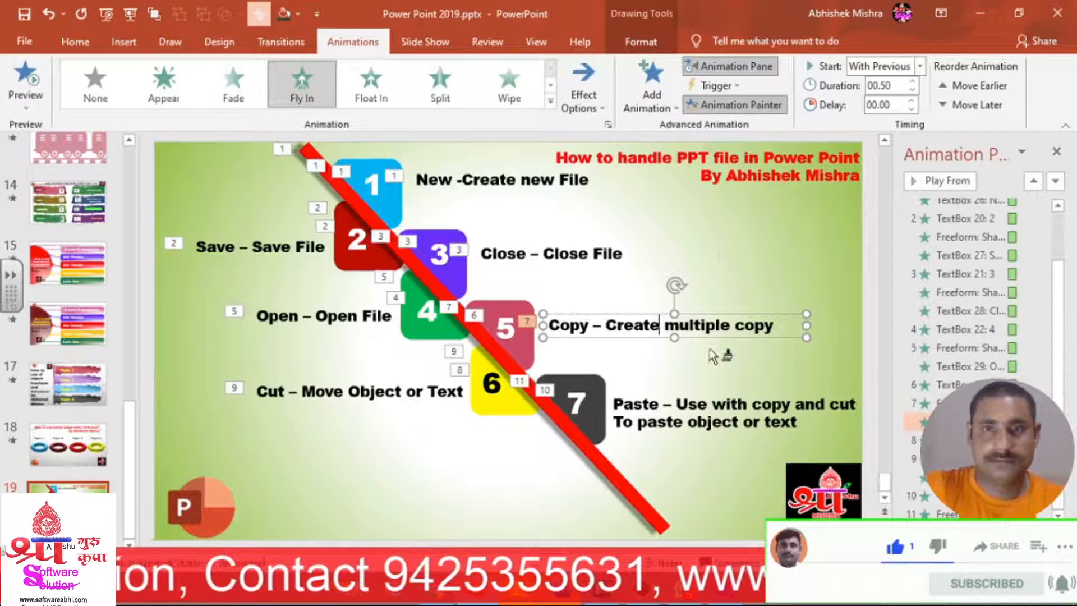
{"action": "left_click", "coordinate": [717, 414]}
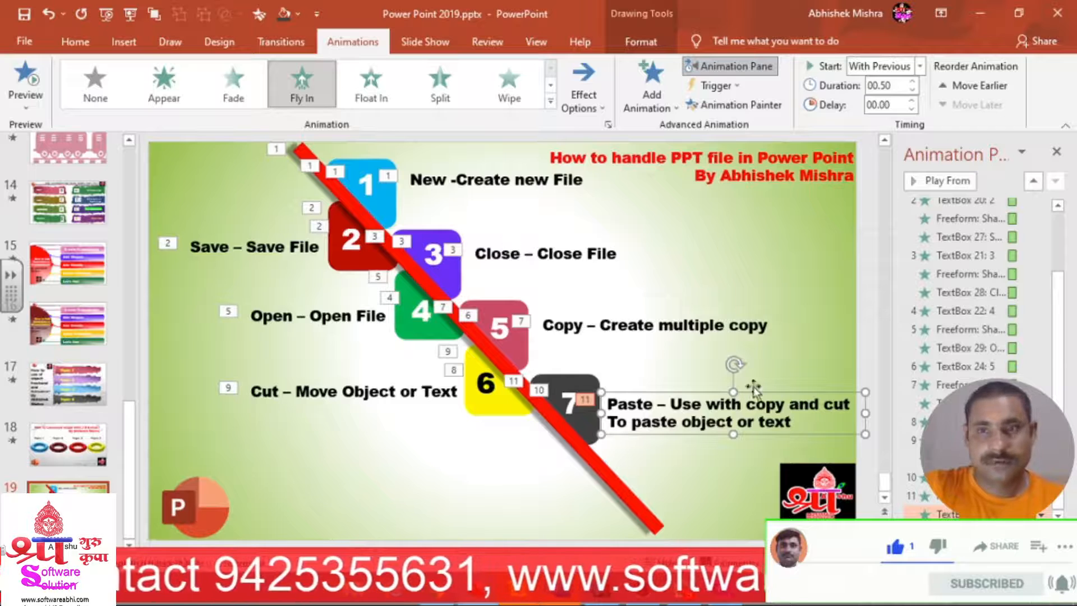
Set the line piece animations under items 5 and 6 to start With Previous.
{"action": "left_click", "coordinate": [946, 501]}
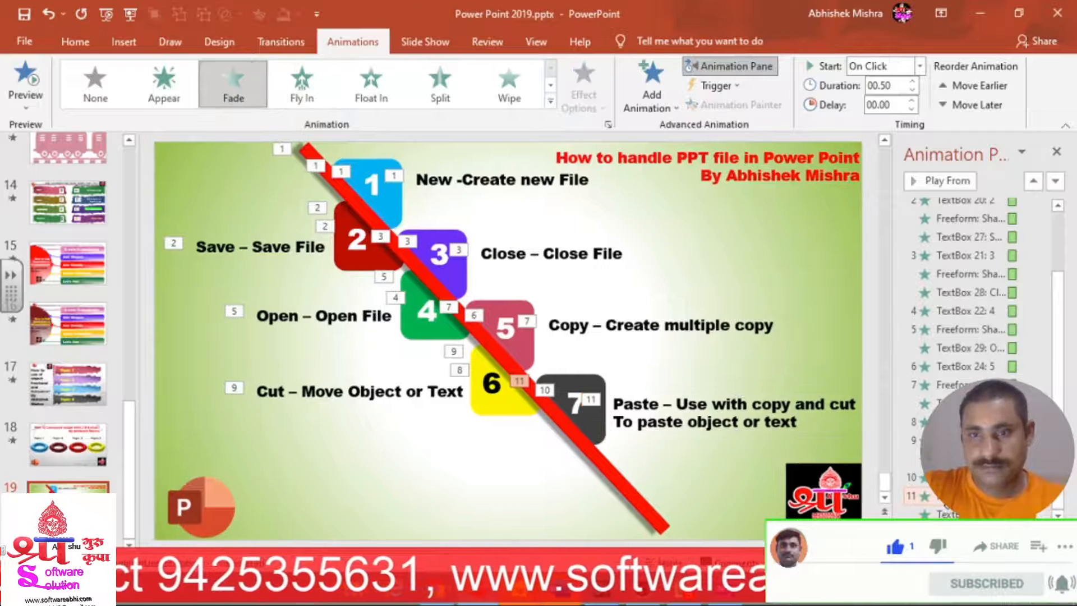
{"action": "left_click", "coordinate": [954, 330]}
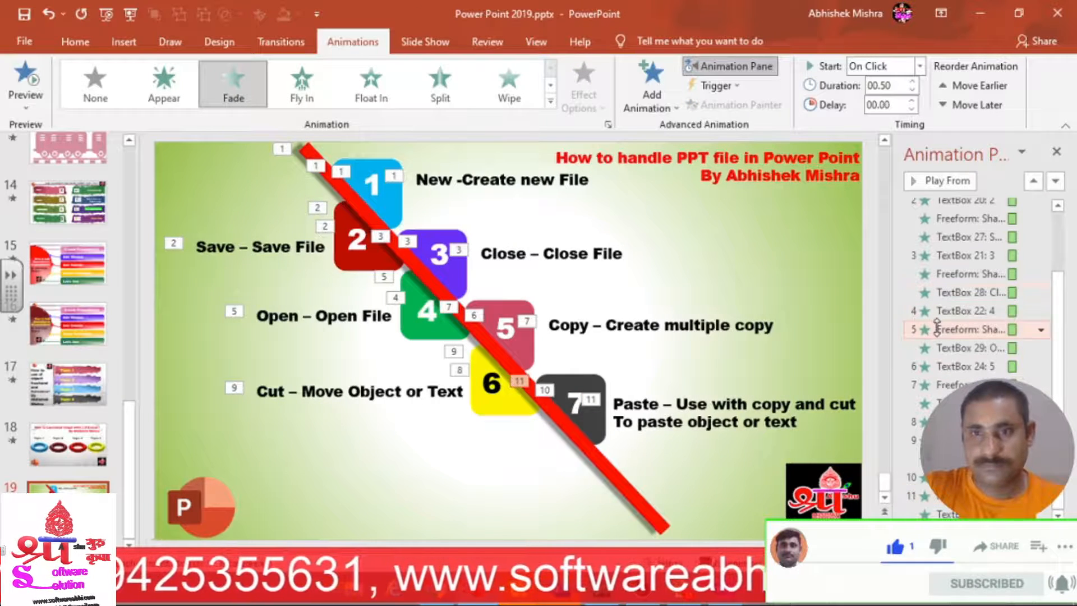
{"action": "left_click", "coordinate": [915, 67]}
{"action": "left_click", "coordinate": [882, 97]}
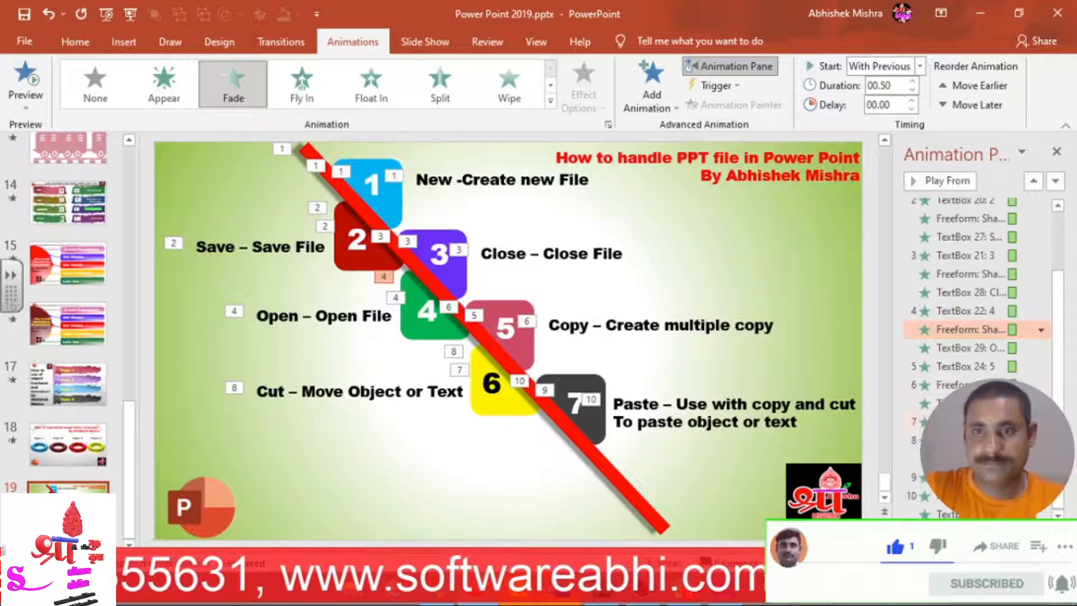
{"action": "left_click", "coordinate": [942, 385]}
{"action": "left_click", "coordinate": [920, 66]}
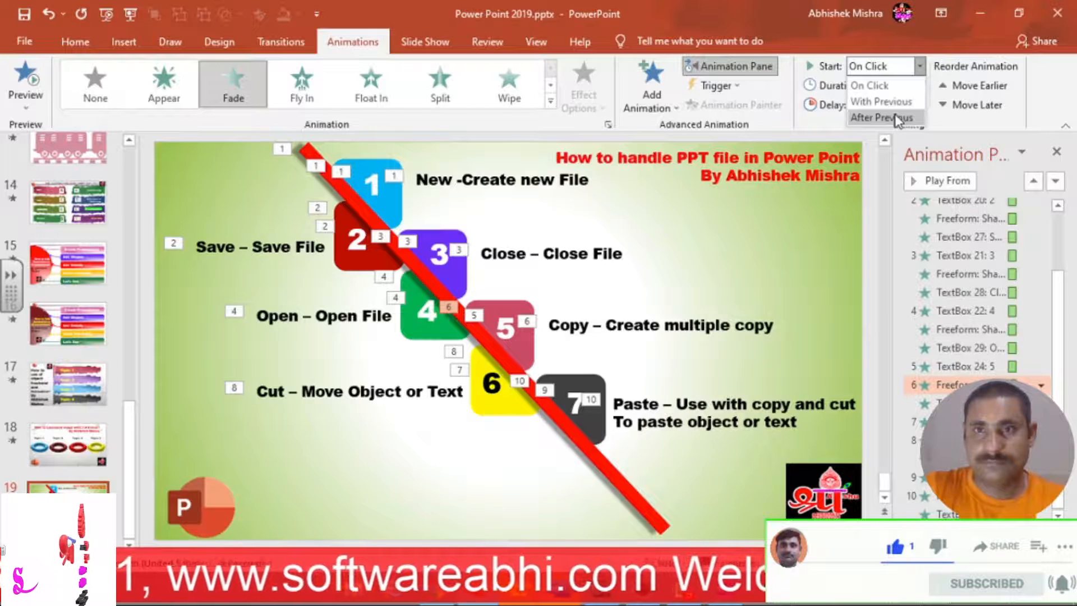
{"action": "left_click", "coordinate": [898, 102]}
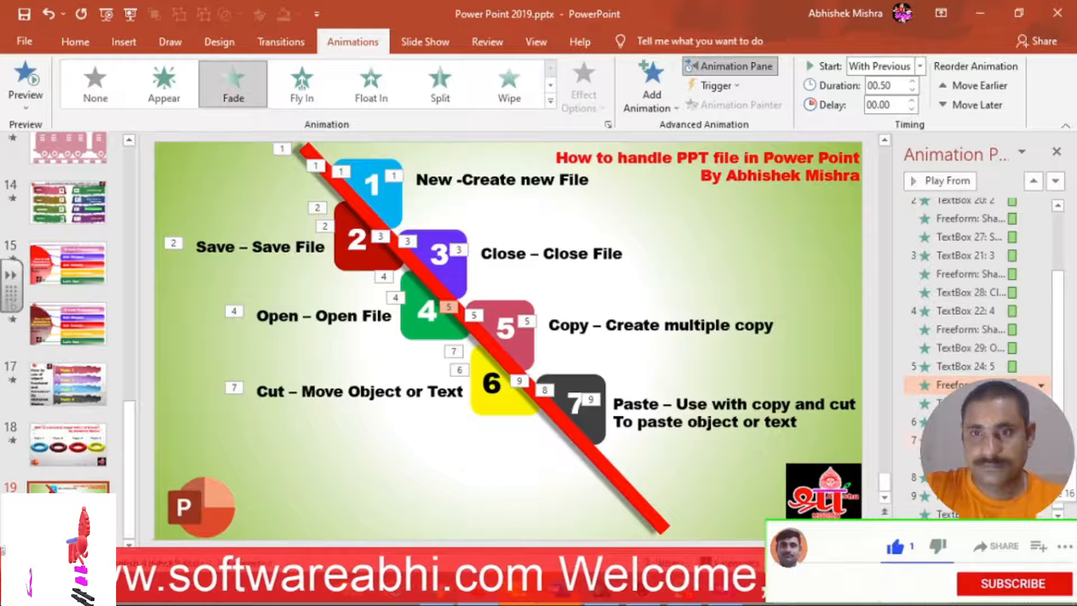
Set animation items 7 and 8 to start With Previous.
{"action": "left_click", "coordinate": [970, 440]}
{"action": "double_click", "coordinate": [971, 440]}
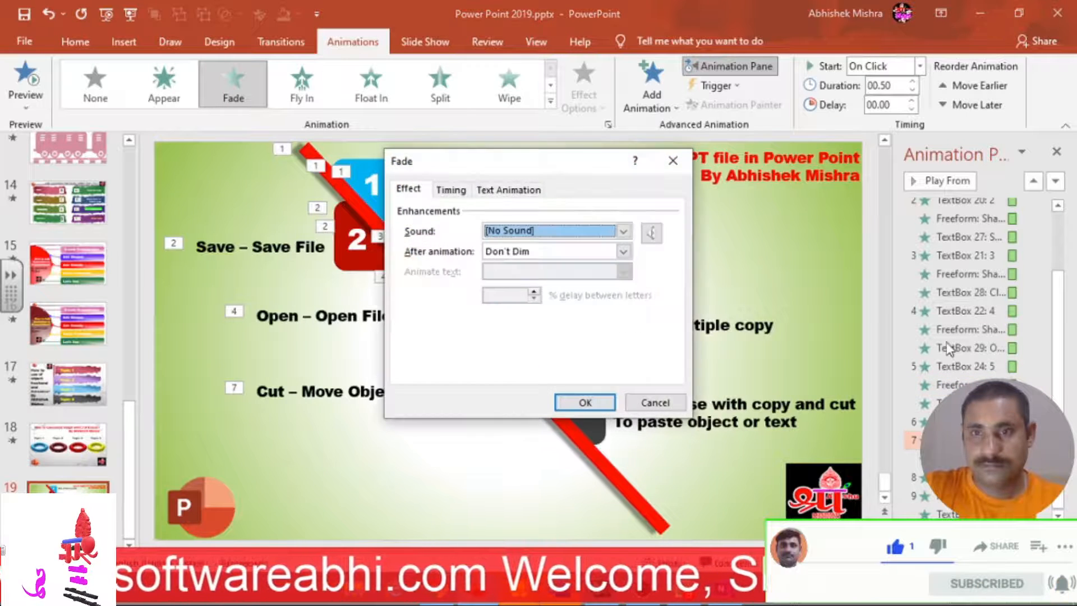
{"action": "key", "text": "Return"}
{"action": "left_click", "coordinate": [920, 66]}
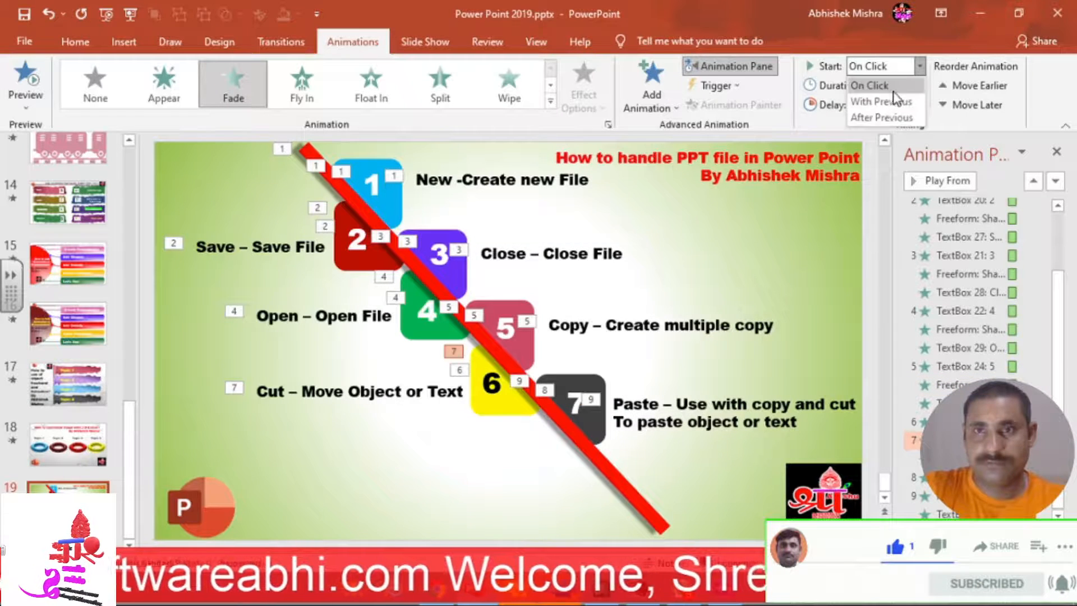
{"action": "left_click", "coordinate": [897, 101]}
{"action": "left_click", "coordinate": [970, 496]}
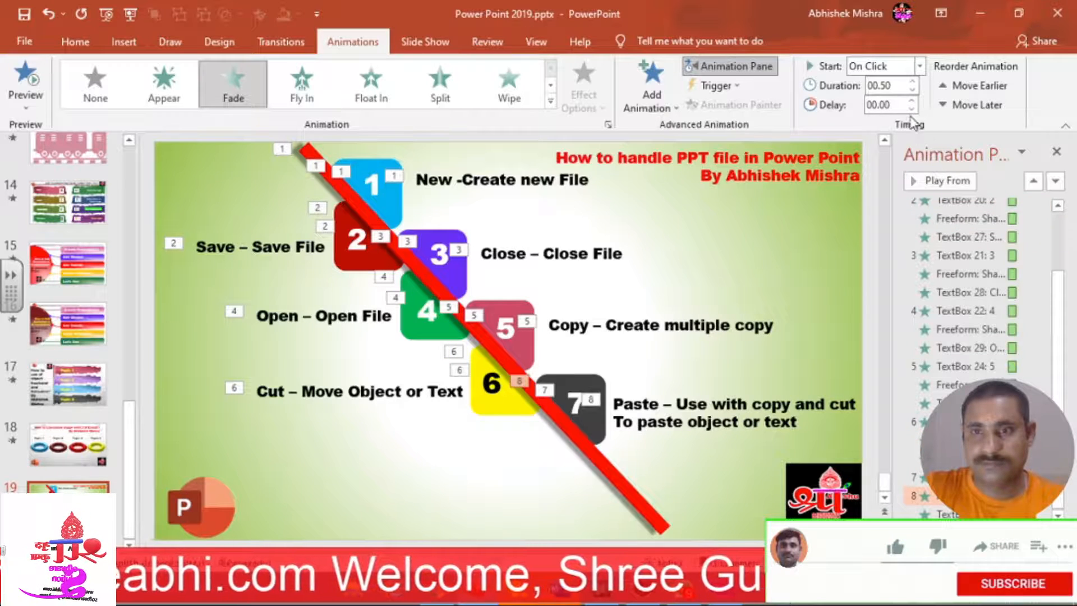
{"action": "left_click", "coordinate": [892, 68]}
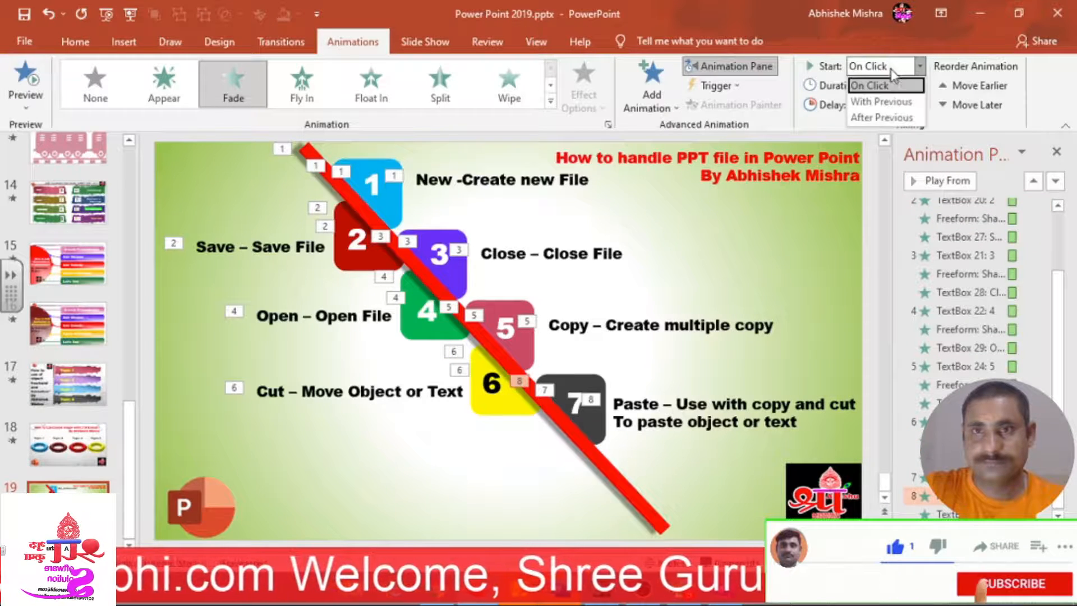
{"action": "left_click", "coordinate": [889, 102]}
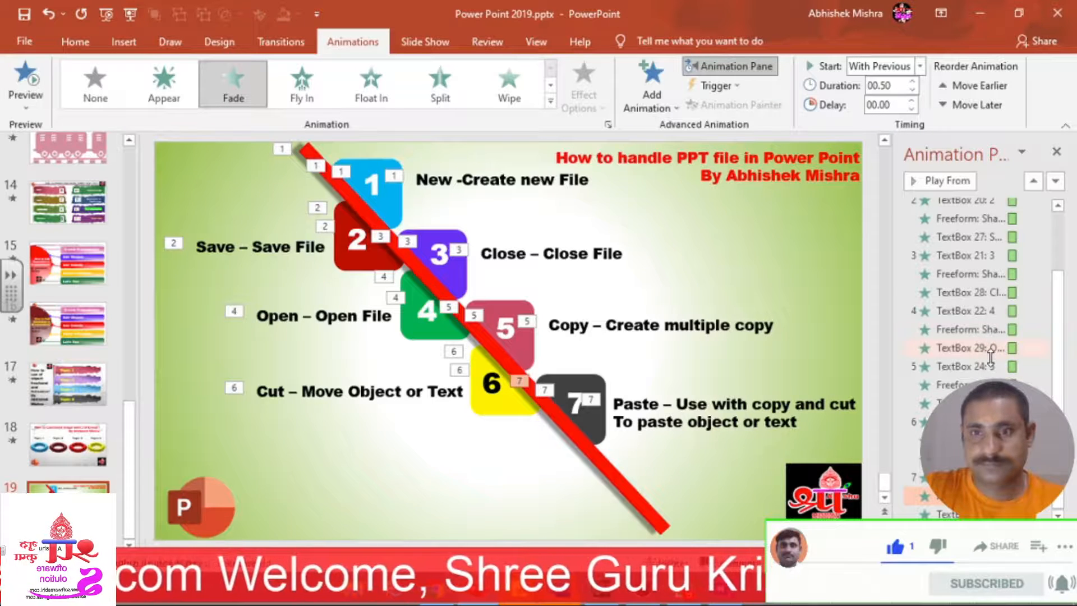
Play the slide show from this slide and start the animation sequence.
{"action": "scroll", "coordinate": [990, 355], "scroll_direction": "up", "scroll_amount": 3}
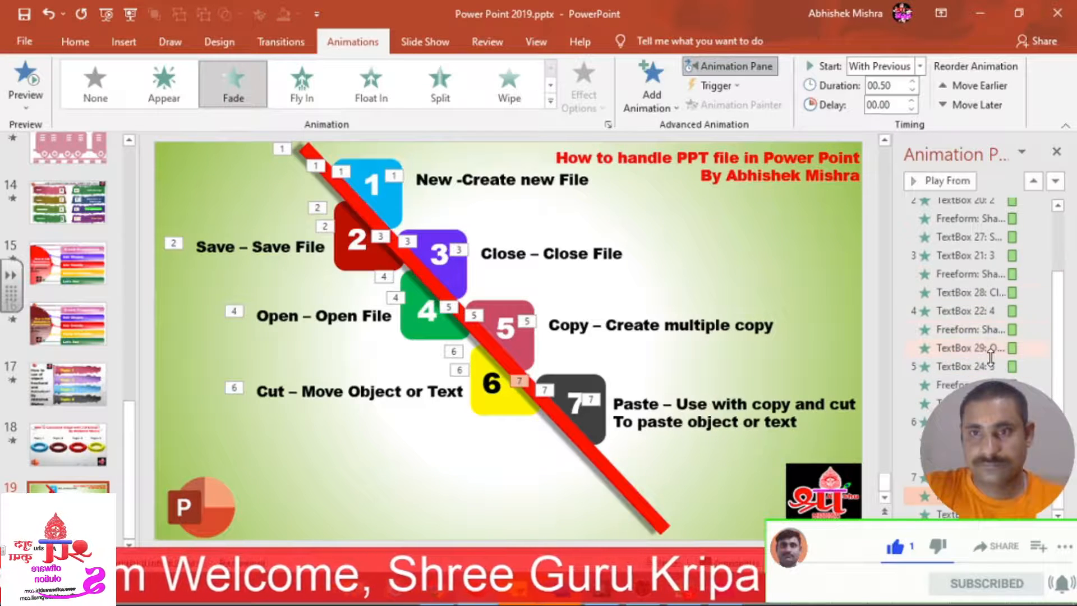
{"action": "scroll", "coordinate": [989, 354], "scroll_direction": "down", "scroll_amount": 2}
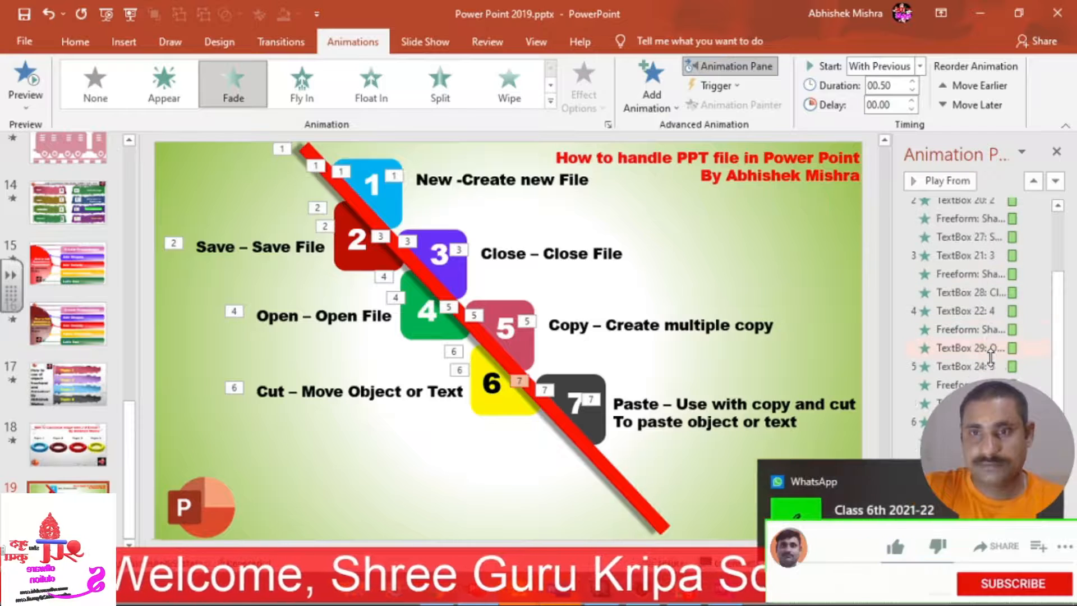
{"action": "scroll", "coordinate": [959, 286], "scroll_direction": "up", "scroll_amount": 3}
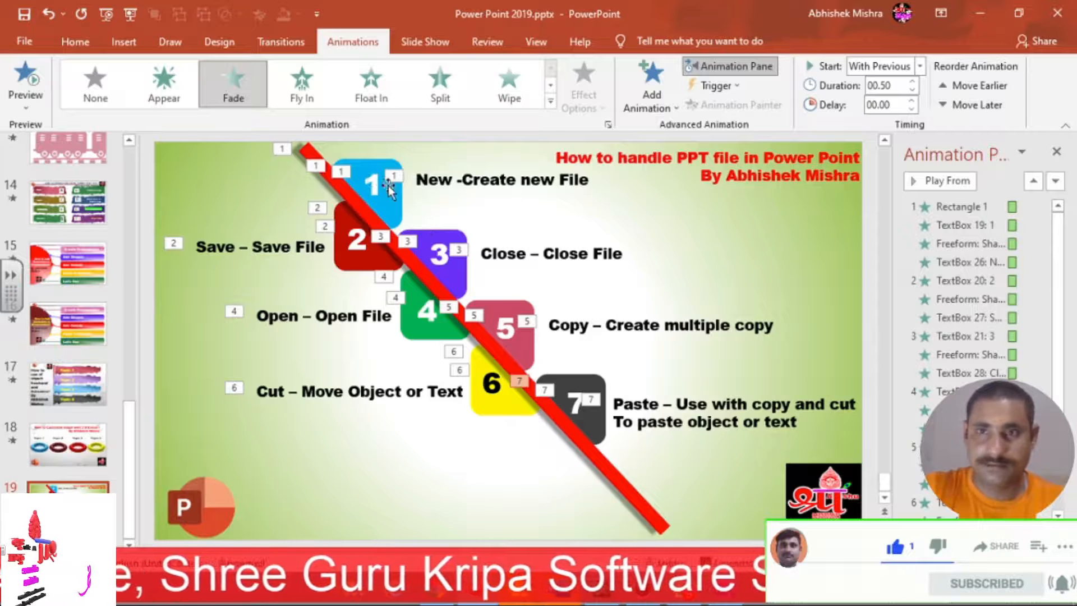
{"action": "left_click", "coordinate": [137, 19]}
{"action": "left_click", "coordinate": [638, 244]}
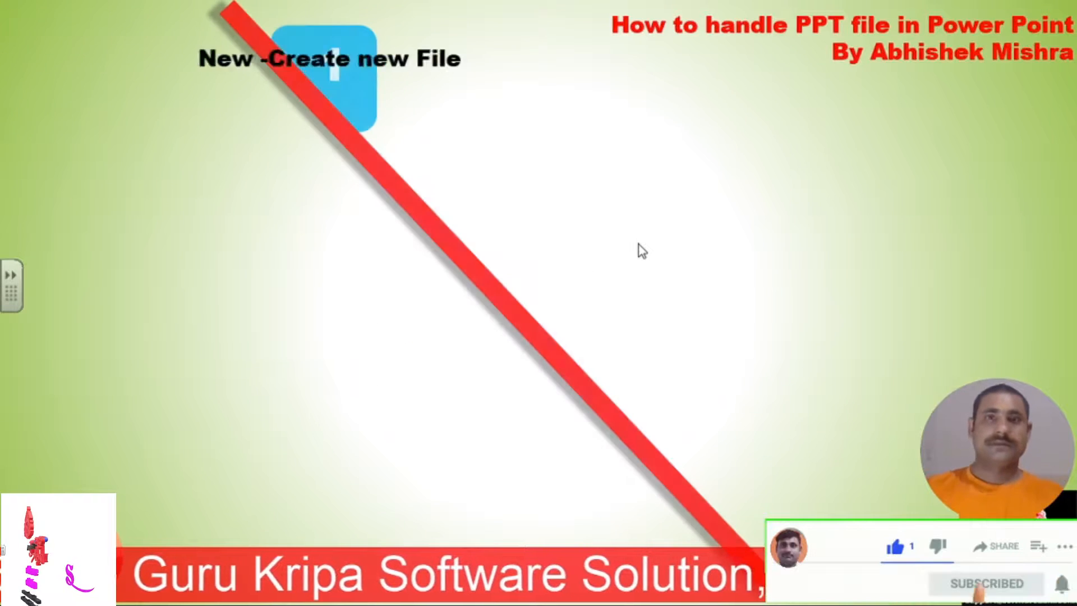